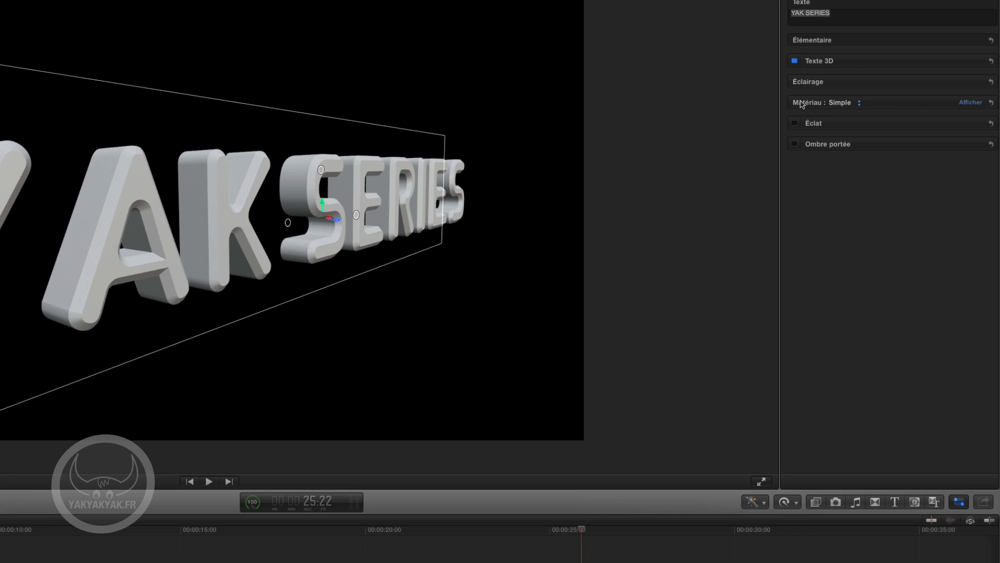
# Show the material settings of the YAK SERIES title and rotate the 3D text slightly about its vertical axis
pyautogui.click(970, 103)
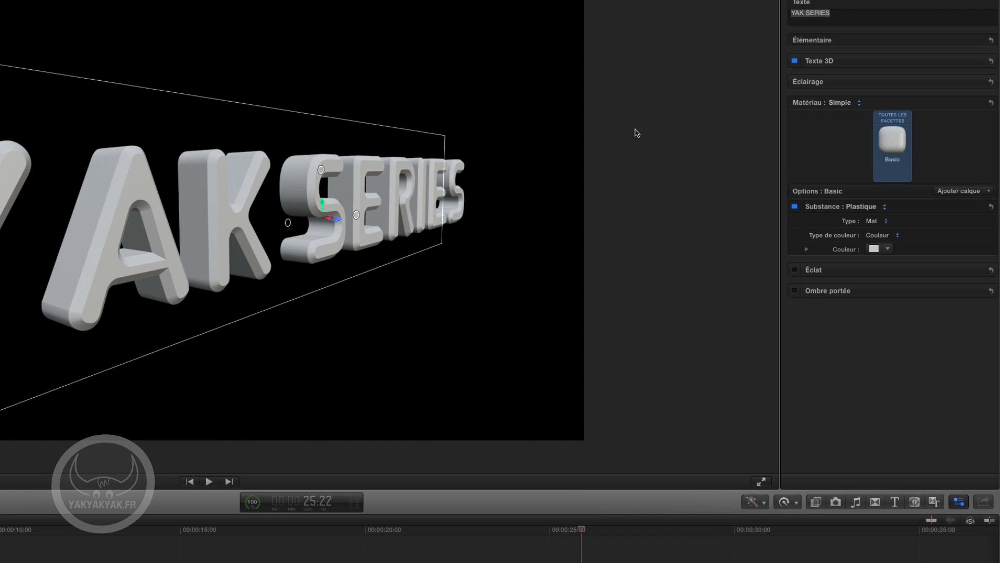
pyautogui.moveTo(293, 225); pyautogui.dragTo(315, 224)
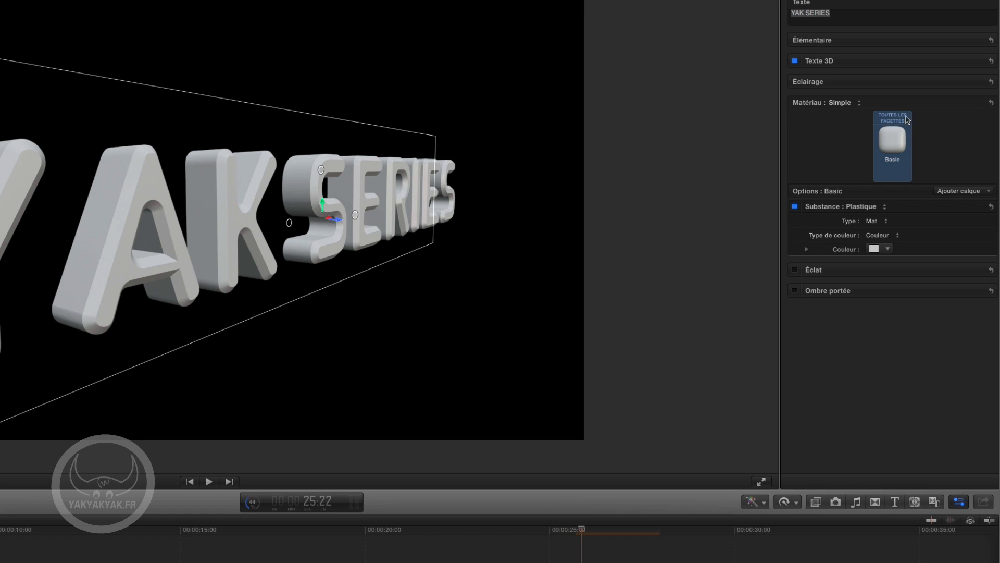
# Apply the Aged Concrete material from the Béton category to all facets of the 3D text
pyautogui.moveTo(903, 141)
pyautogui.click(892, 139)
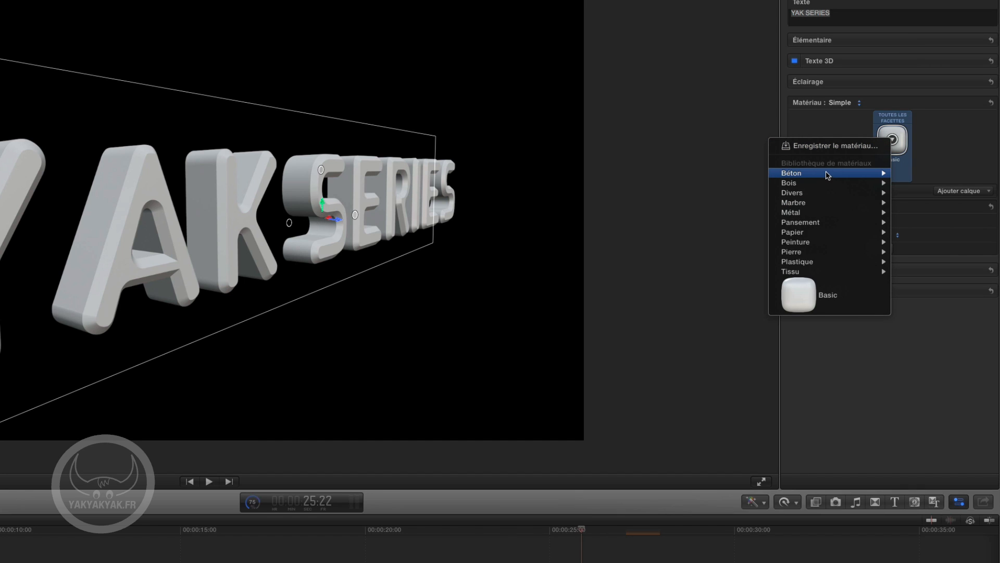
pyautogui.moveTo(826, 176)
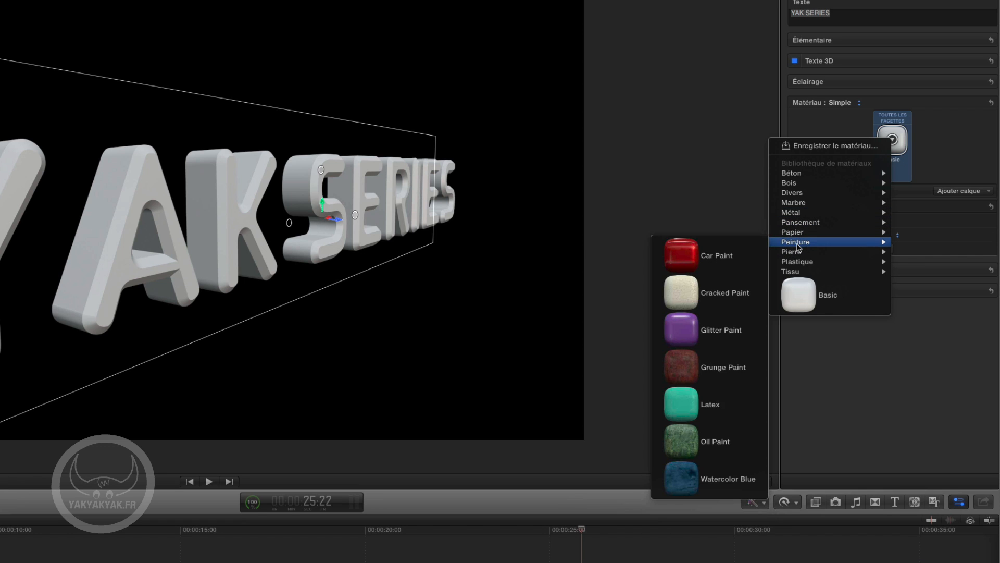
pyautogui.moveTo(797, 254)
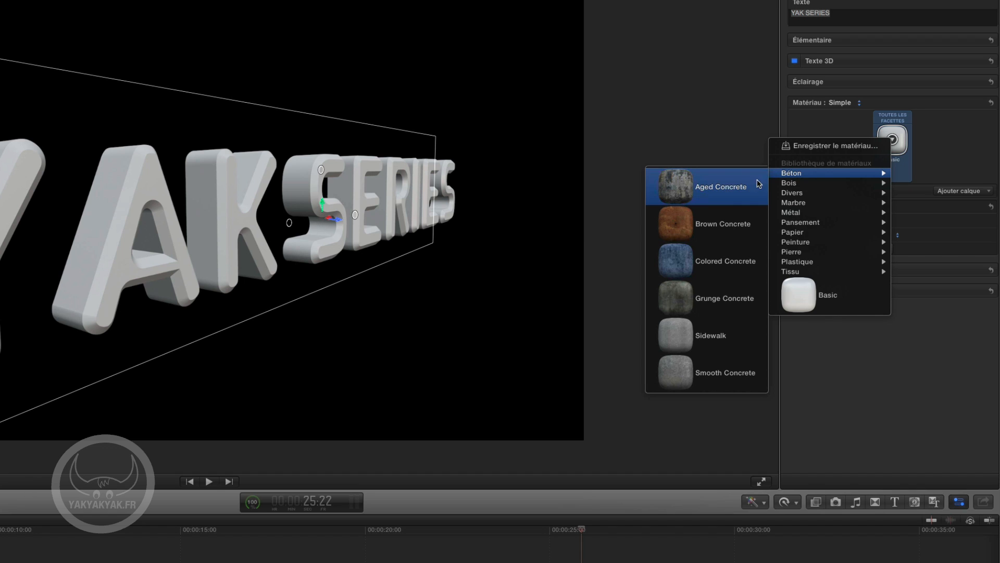
pyautogui.click(681, 192)
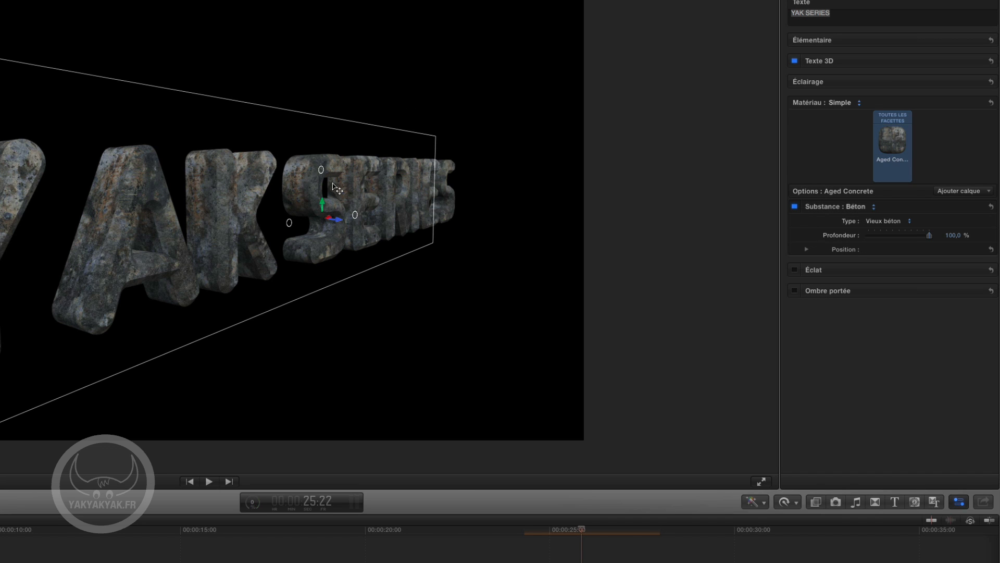
# Rotate the 3D text back and forth about its vertical axis to show the concrete surface from different angles
pyautogui.moveTo(292, 225)
pyautogui.mouseDown()
pyautogui.moveTo(301, 225)
pyautogui.moveTo(282, 221)
pyautogui.mouseUp()
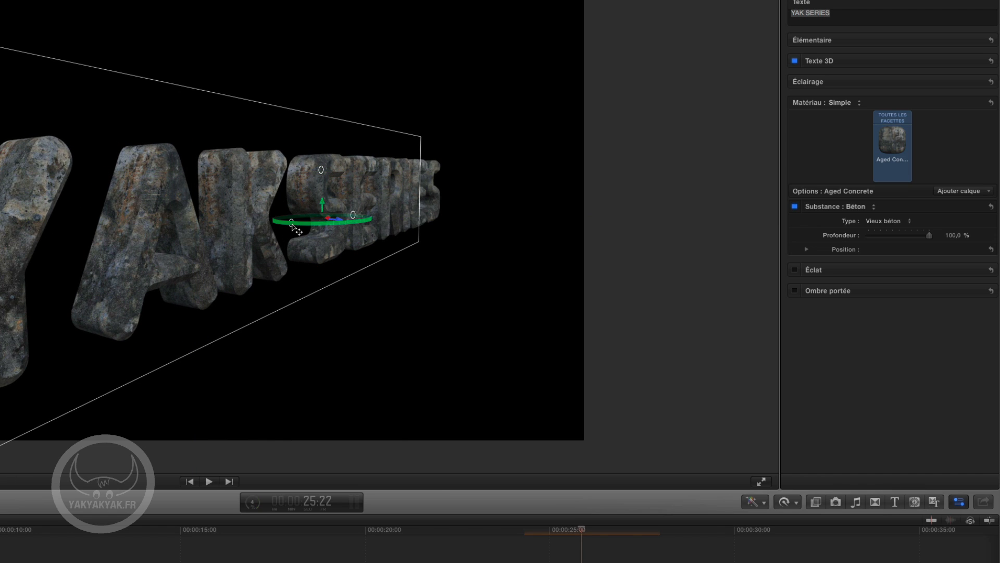
pyautogui.moveTo(292, 224); pyautogui.dragTo(300, 255)
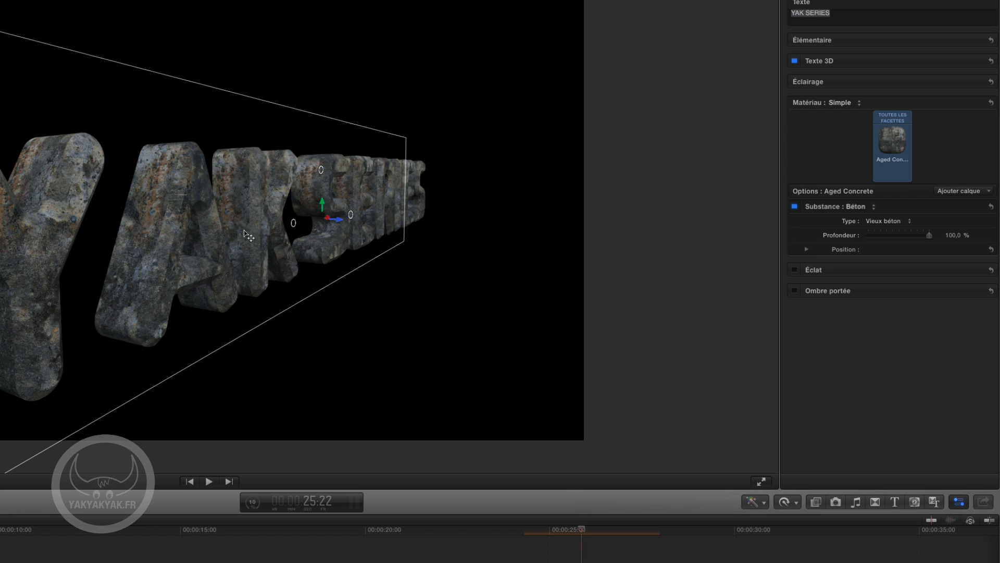
pyautogui.moveTo(298, 225); pyautogui.dragTo(293, 223)
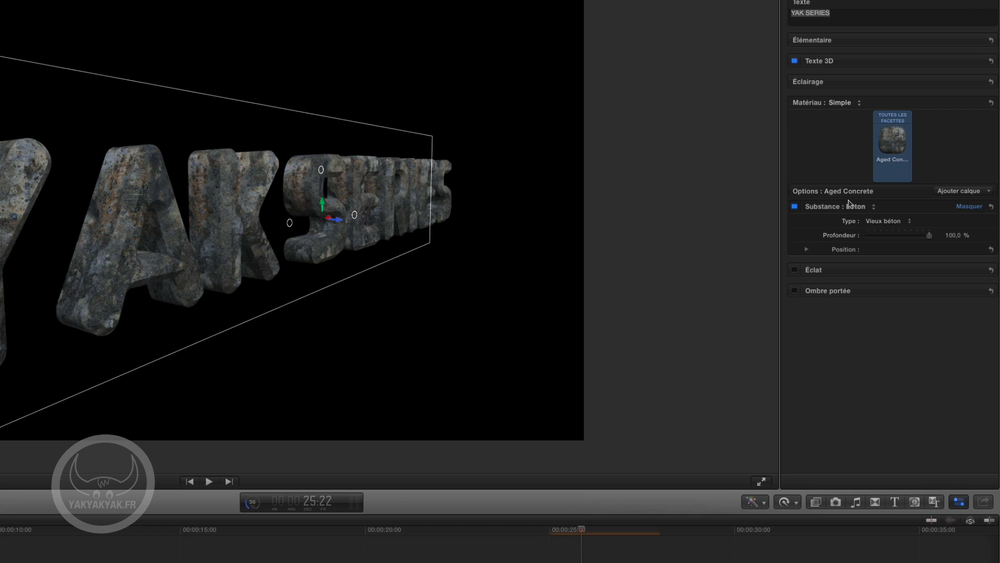
# Replace the 3D text's material with Old Planks from the Bois category
pyautogui.moveTo(898, 151)
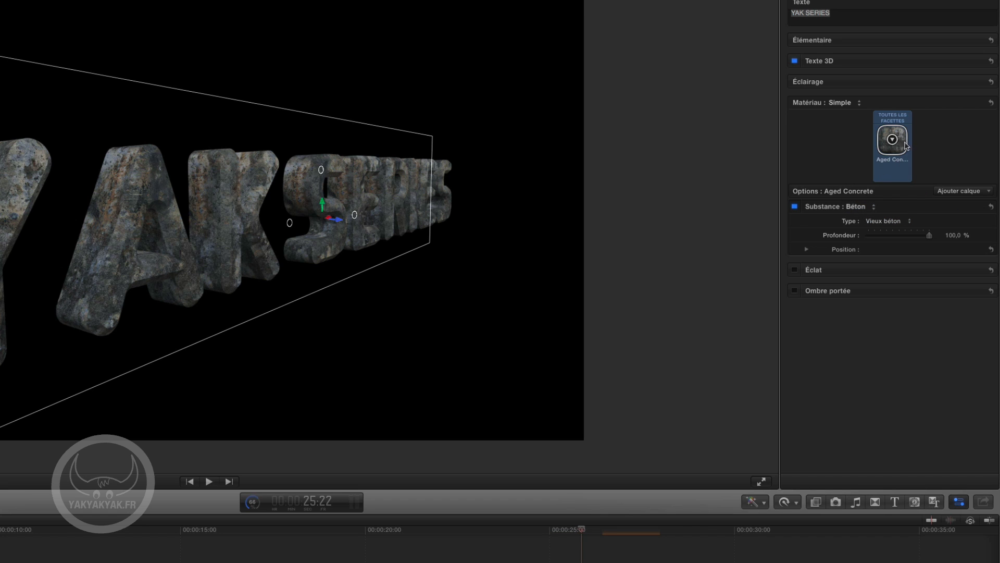
pyautogui.click(894, 142)
pyautogui.moveTo(838, 182)
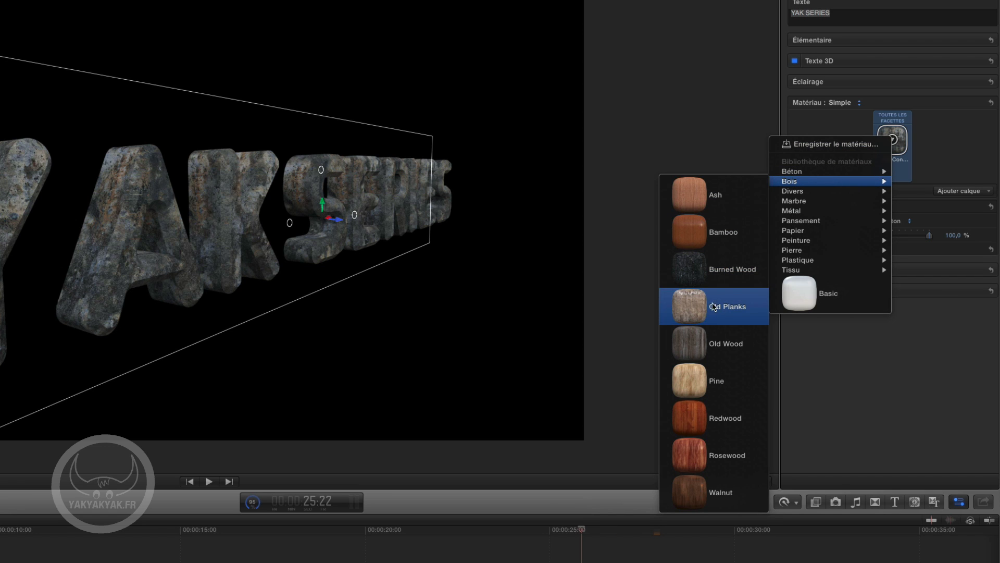
pyautogui.click(693, 308)
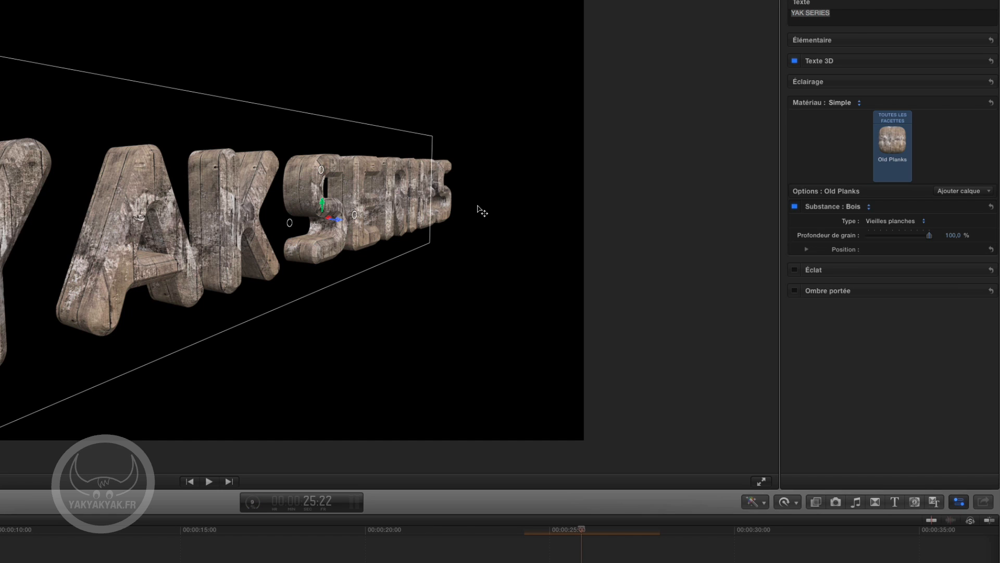
# Apply the Motion material from the Divers category and rotate the 3D text about its vertical axis to face the viewer more
pyautogui.click(892, 156)
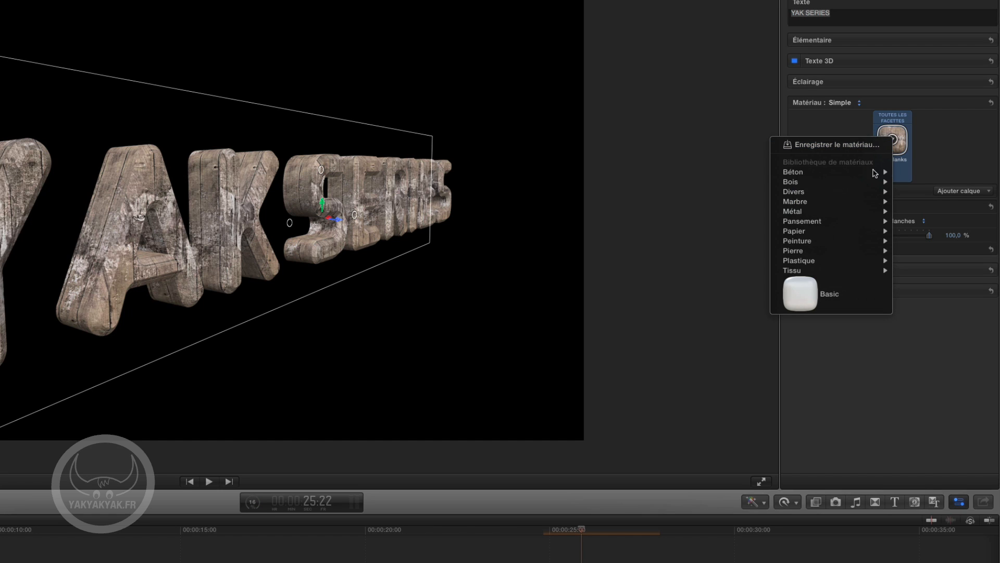
pyautogui.moveTo(822, 208)
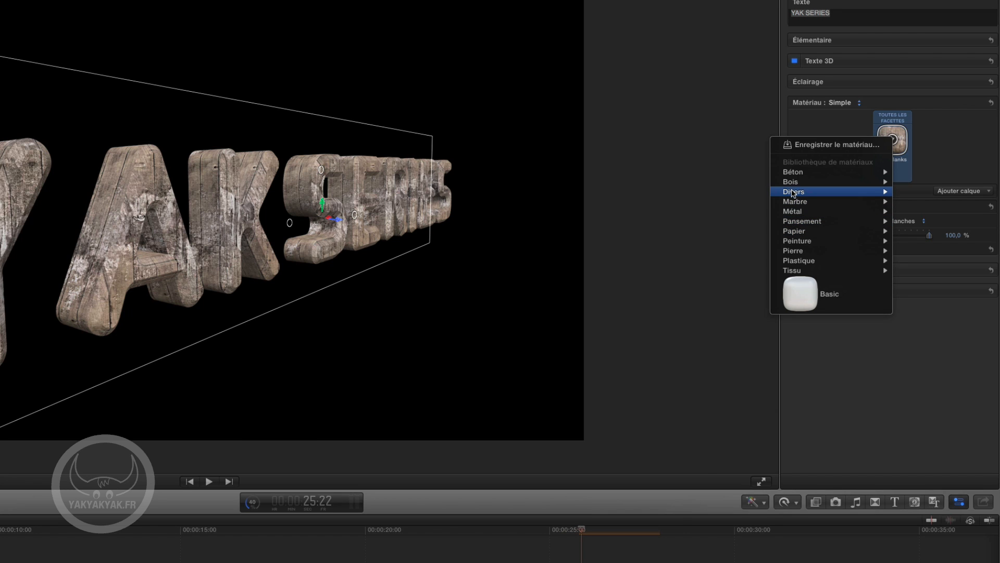
pyautogui.moveTo(793, 192)
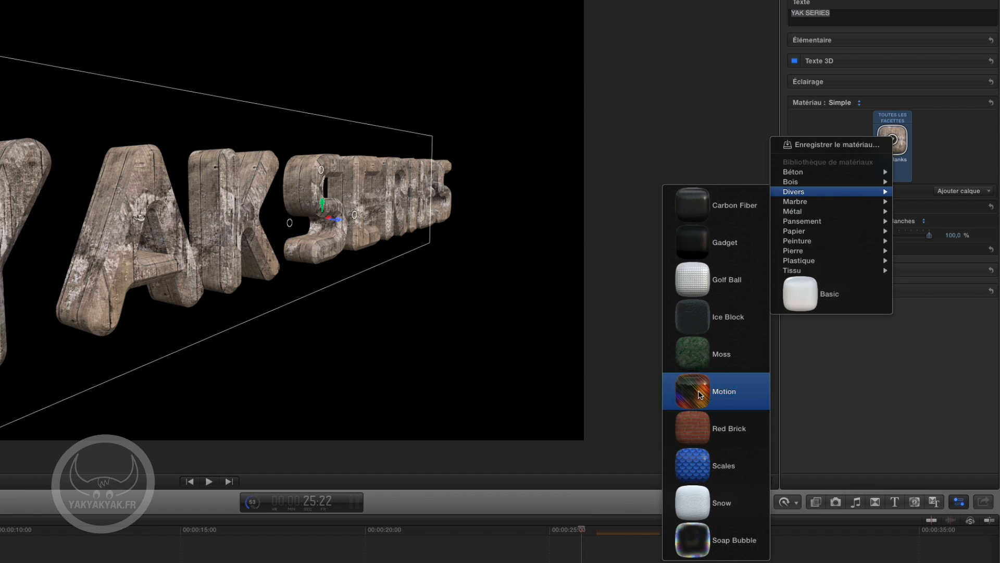
pyautogui.click(701, 400)
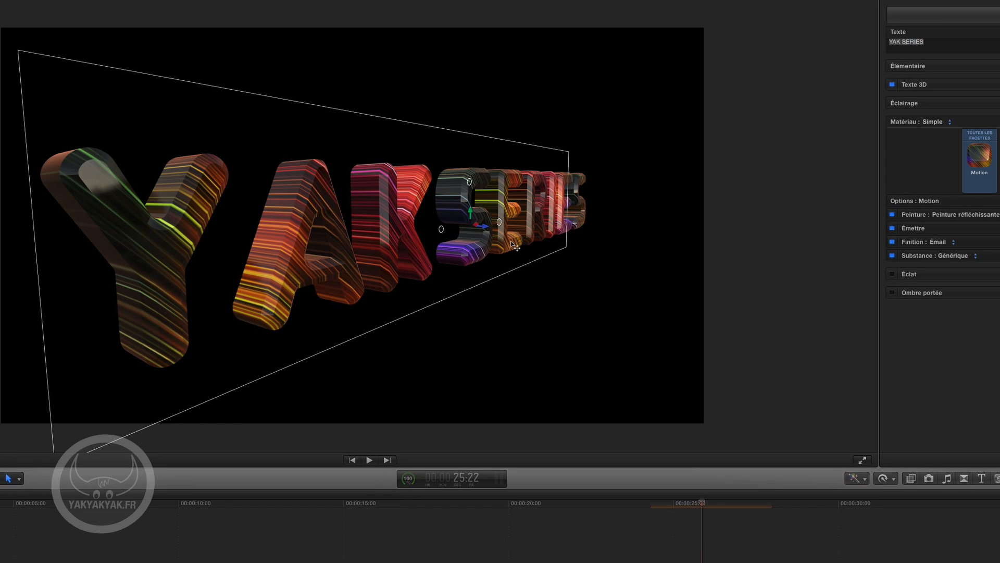
pyautogui.moveTo(441, 229)
pyautogui.mouseDown()
pyautogui.moveTo(424, 227)
pyautogui.moveTo(436, 226)
pyautogui.mouseUp()
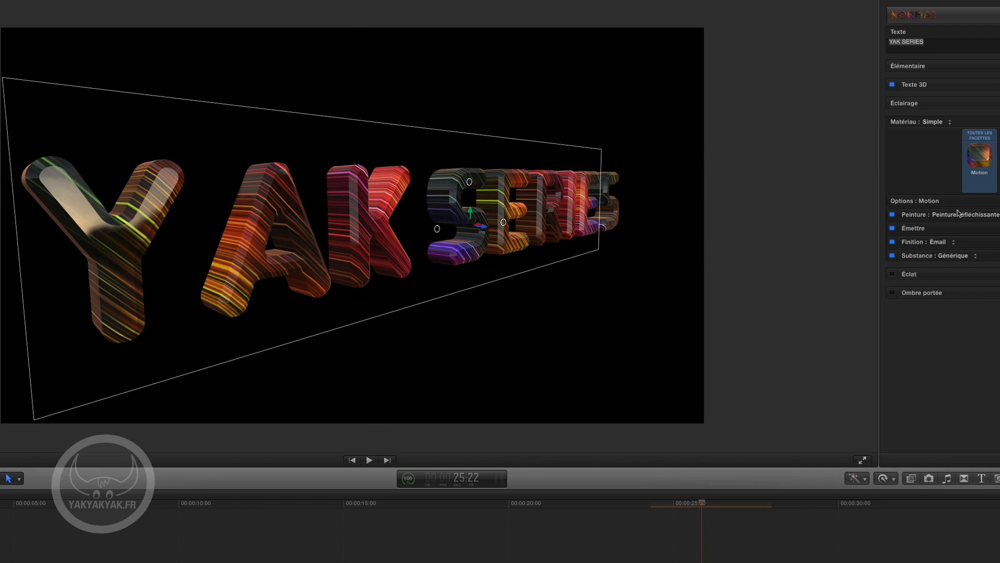
# Apply the Soap Bubble material from the Divers category and rotate the 3D text slightly about its vertical axis
pyautogui.click(980, 156)
pyautogui.moveTo(905, 225)
pyautogui.moveTo(899, 205)
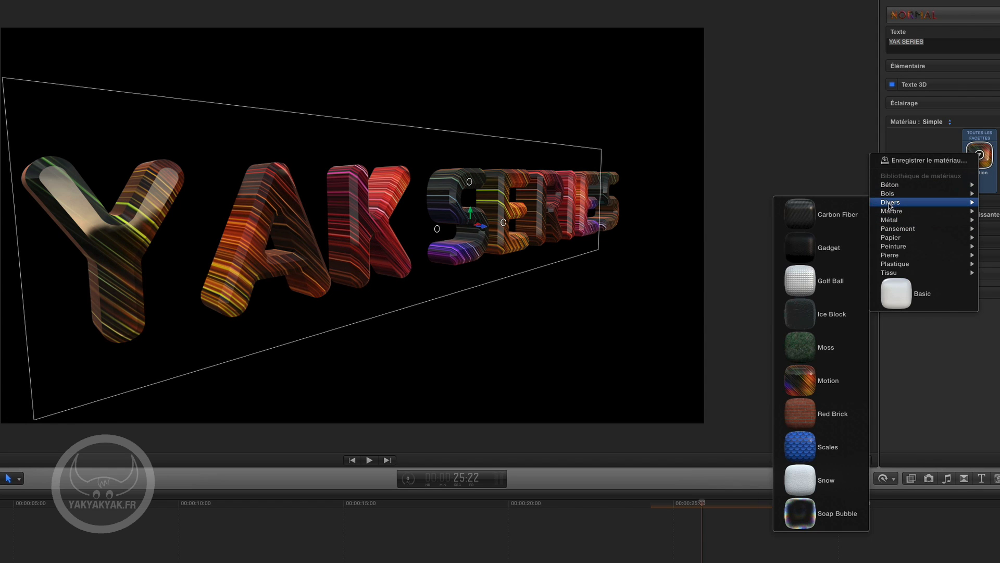
pyautogui.click(810, 517)
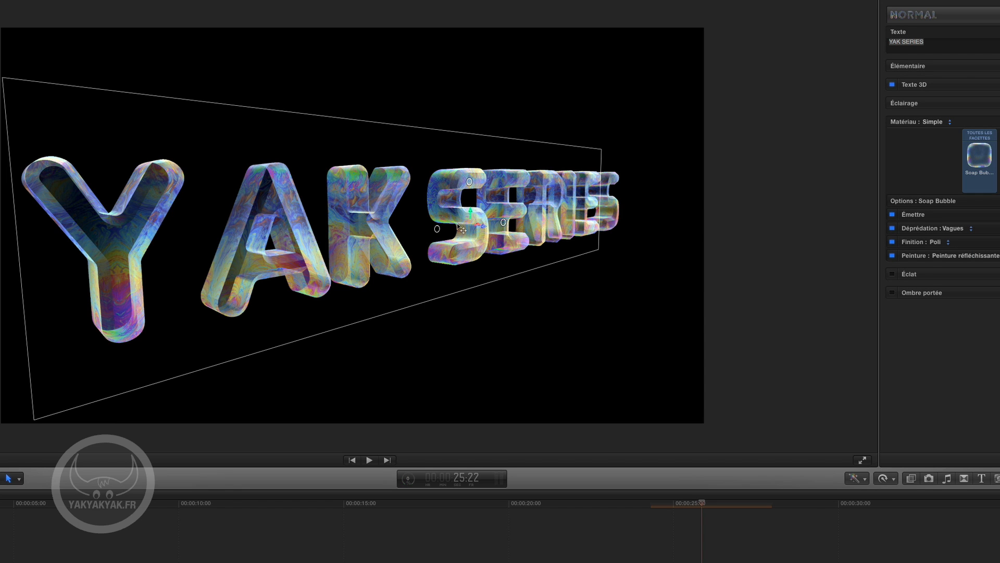
pyautogui.moveTo(437, 230); pyautogui.dragTo(458, 237)
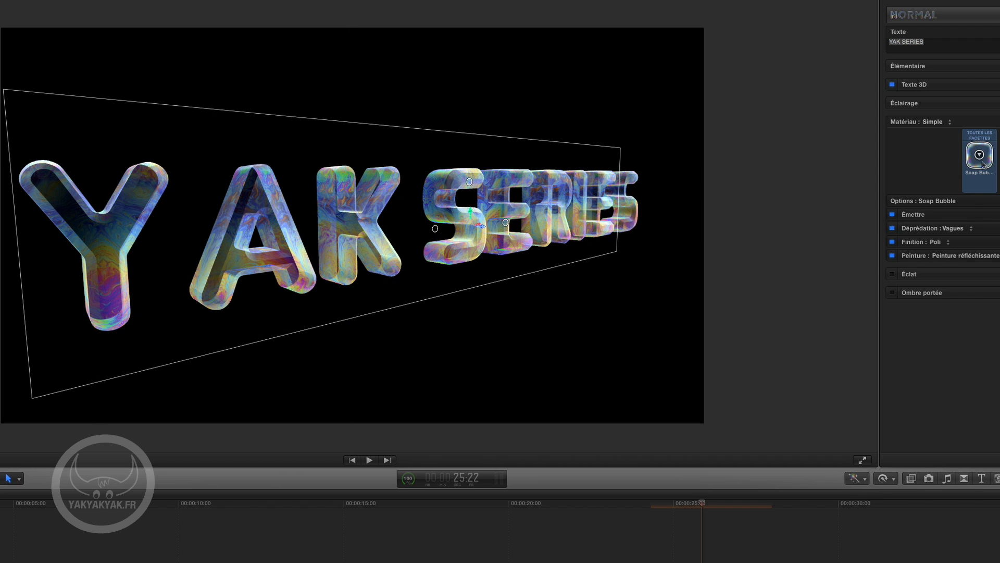
# Apply the Aluminum Foil material from the Métal category and tilt the 3D text slightly about its horizontal axis
pyautogui.click(982, 163)
pyautogui.moveTo(917, 216)
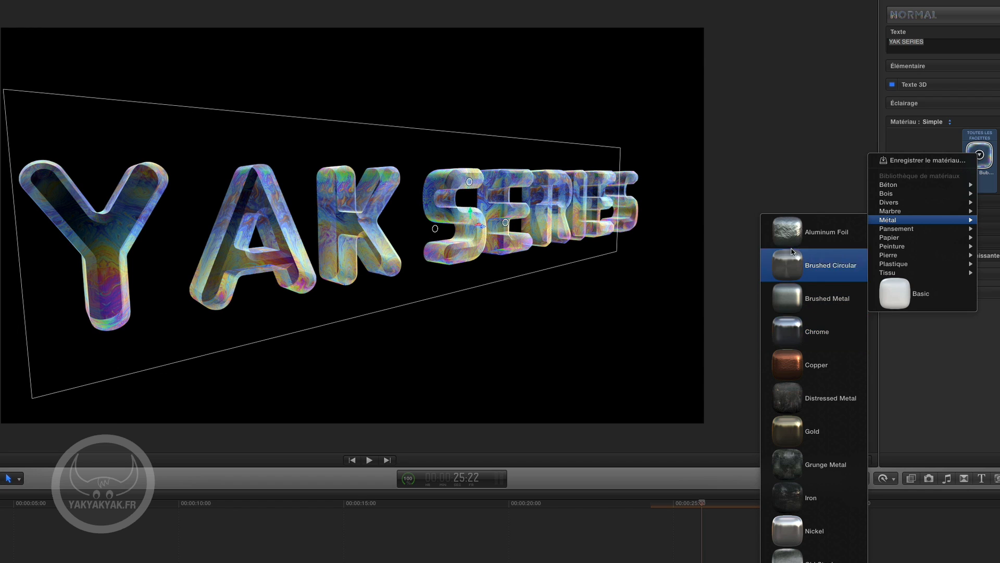
pyautogui.press('Escape')
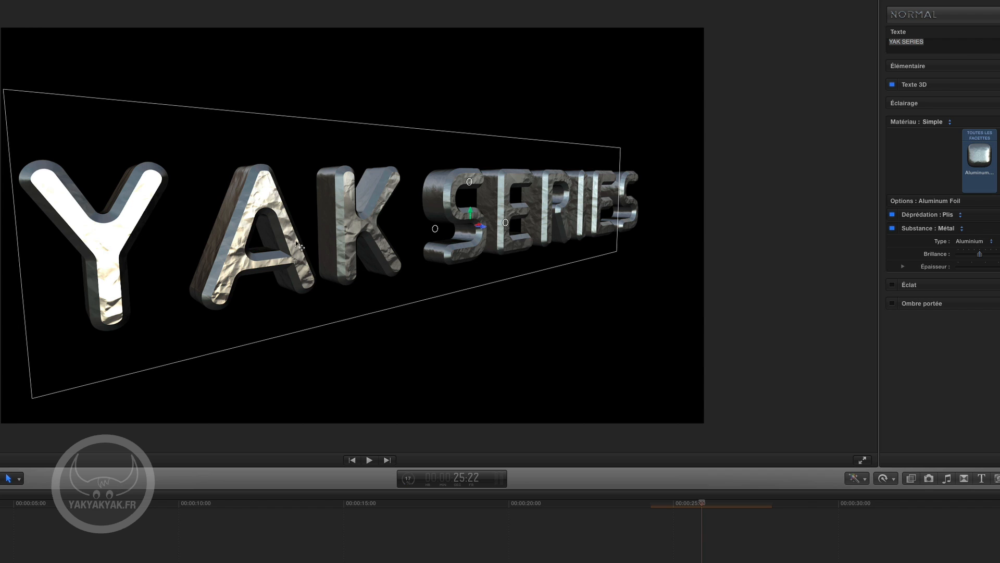
pyautogui.moveTo(466, 182); pyautogui.dragTo(471, 151)
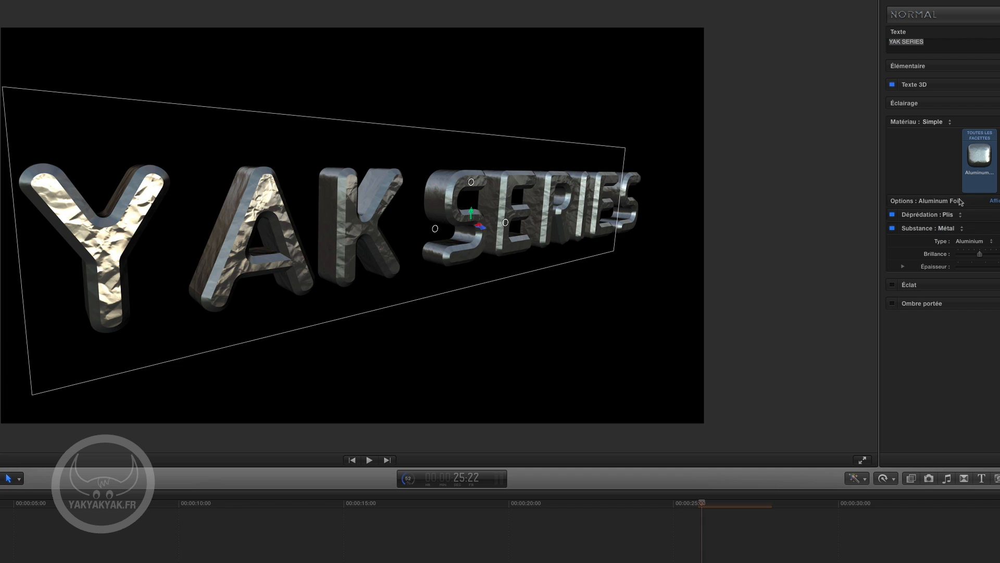
# Apply the Car Paint material from the Peinture category and rotate the 3D text about its vertical axis
pyautogui.moveTo(994, 148)
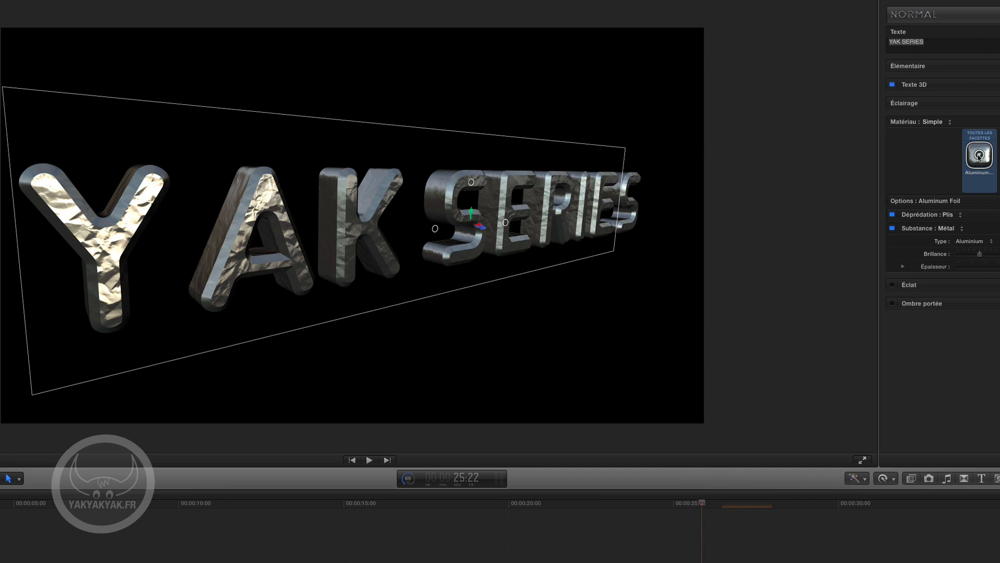
pyautogui.click(980, 156)
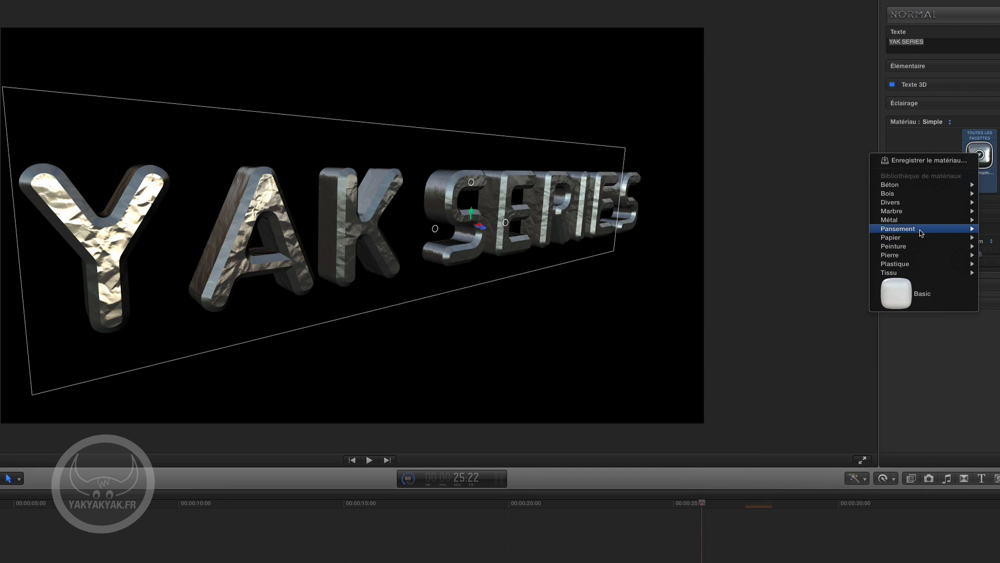
pyautogui.moveTo(918, 239)
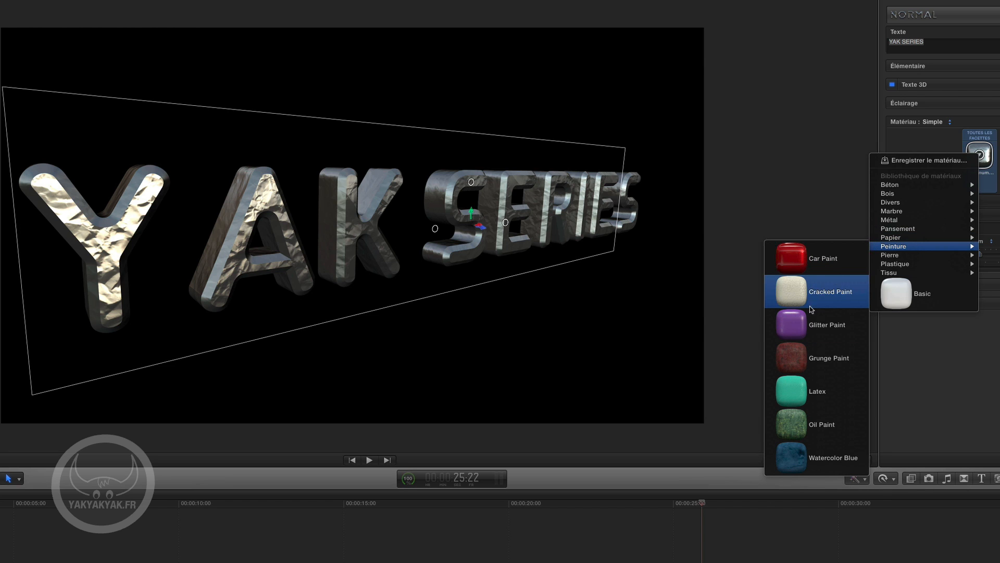
pyautogui.click(796, 259)
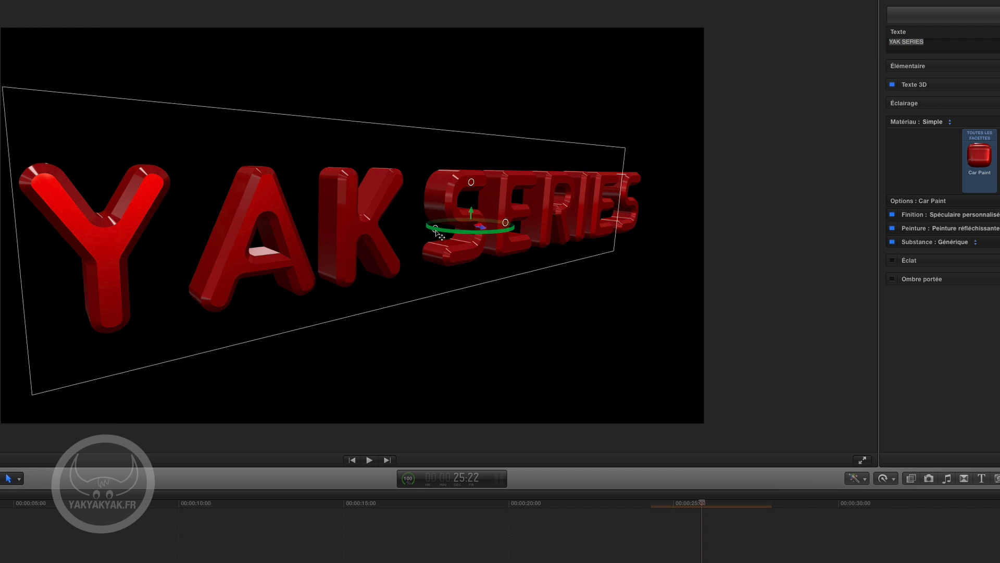
pyautogui.moveTo(443, 235); pyautogui.dragTo(449, 233)
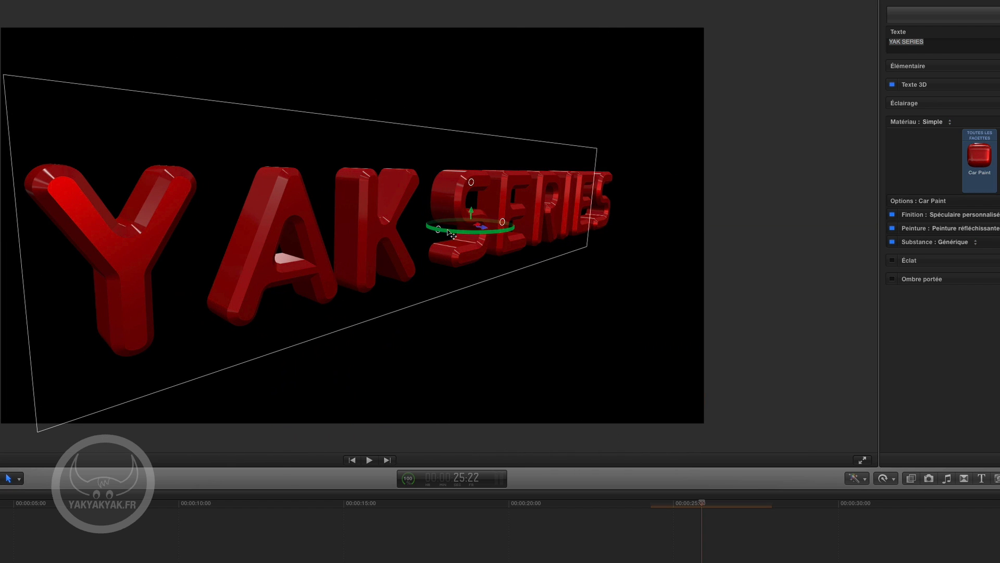
# Apply the Ancient Structure material from the Pierre category and rotate the 3D text slightly about its vertical axis
pyautogui.click(978, 165)
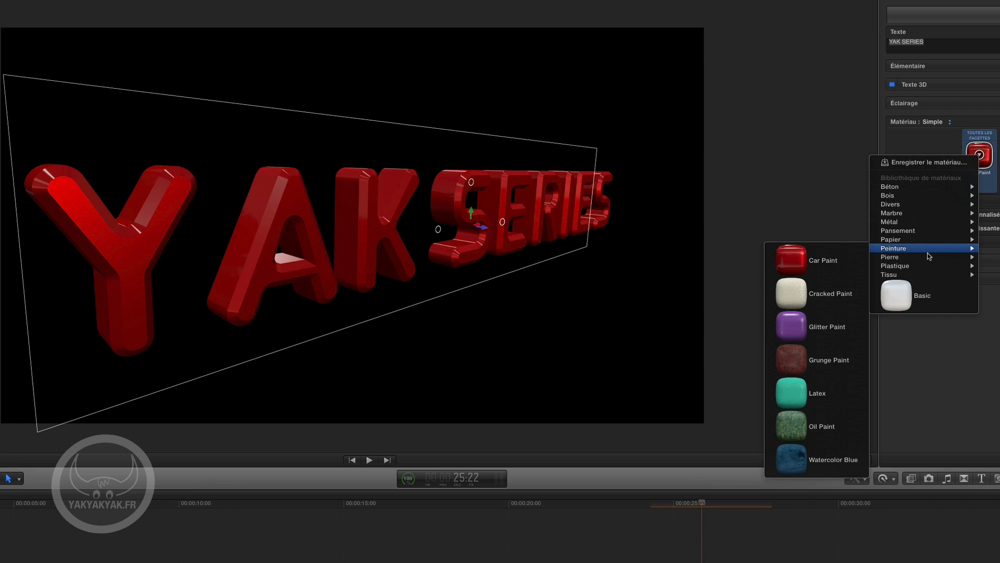
pyautogui.moveTo(928, 258)
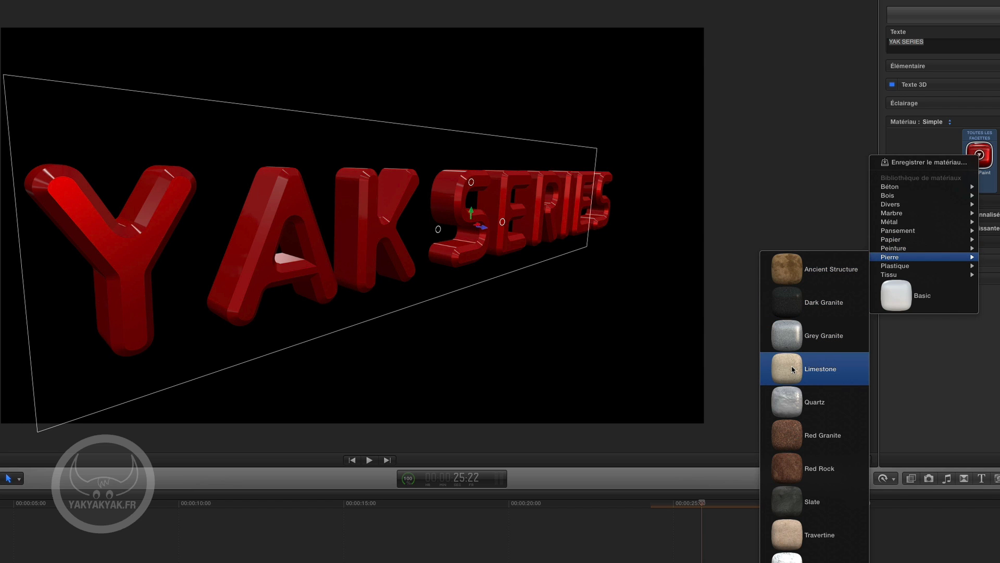
pyautogui.click(789, 270)
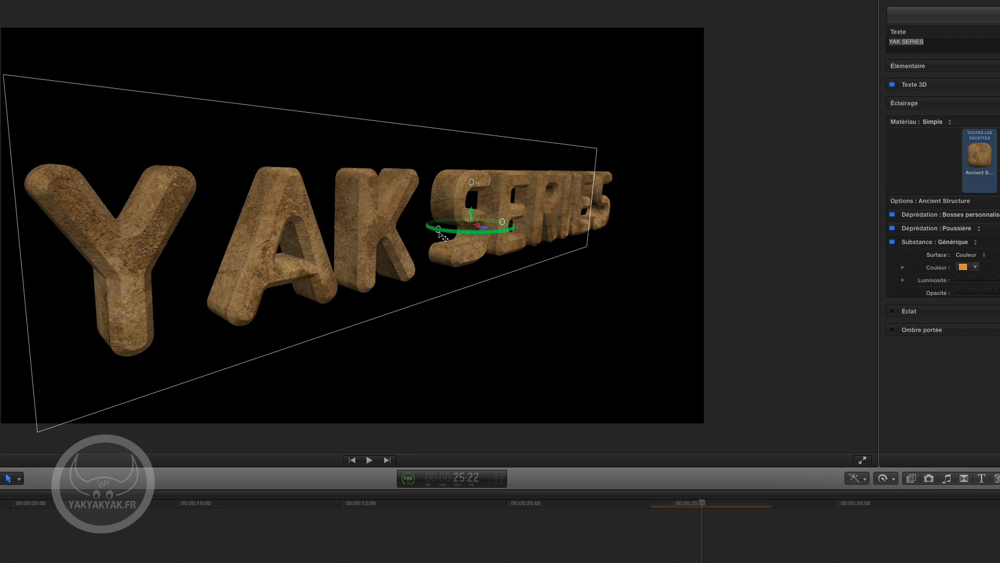
pyautogui.moveTo(451, 236); pyautogui.dragTo(452, 231)
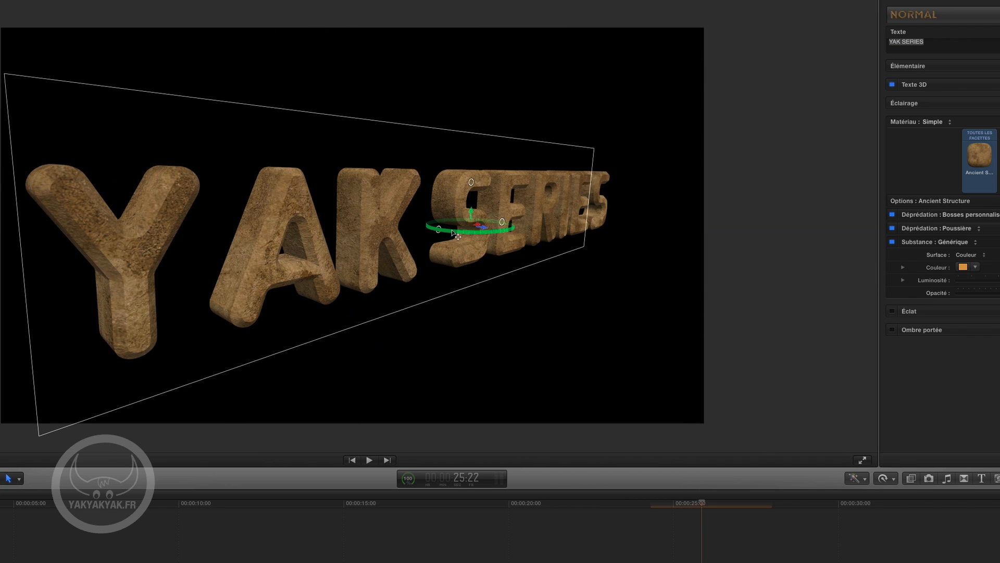
# Apply the Plaid material from the Tissu category and rotate the 3D text slightly about its vertical axis
pyautogui.click(980, 156)
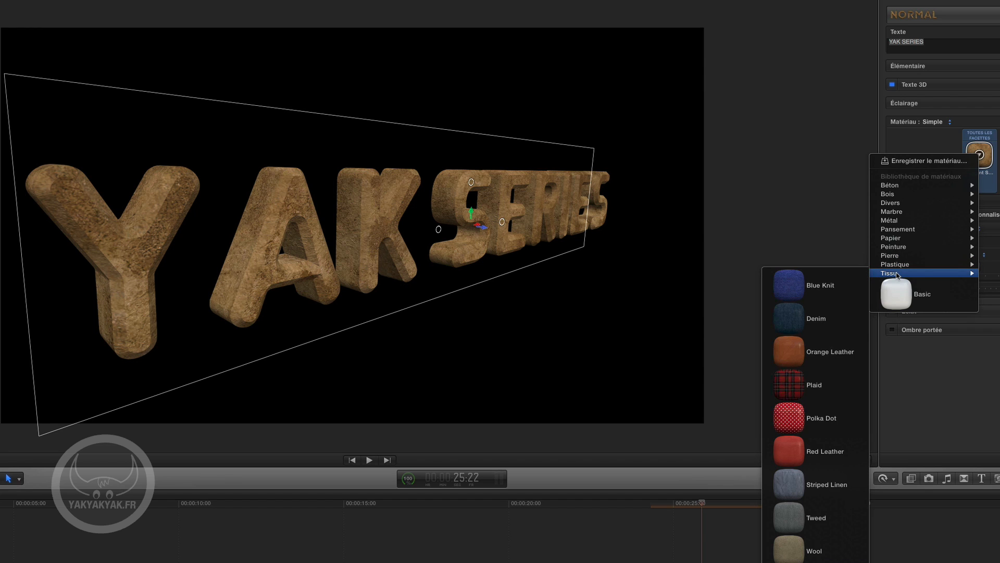
pyautogui.click(795, 390)
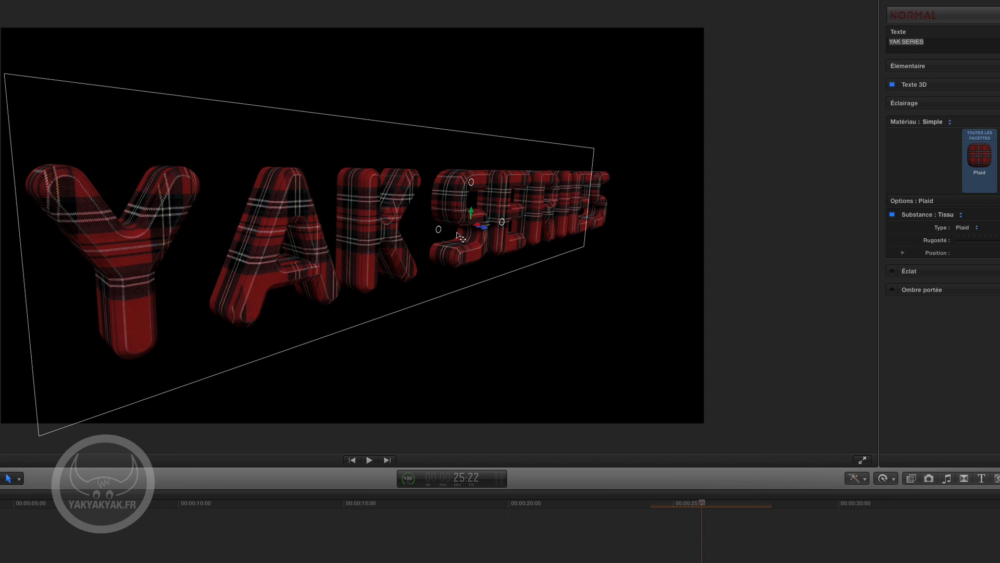
pyautogui.moveTo(443, 232); pyautogui.dragTo(453, 237)
# Apply the Blue Knit material from the Tissu category to the 3D text
pyautogui.click(979, 157)
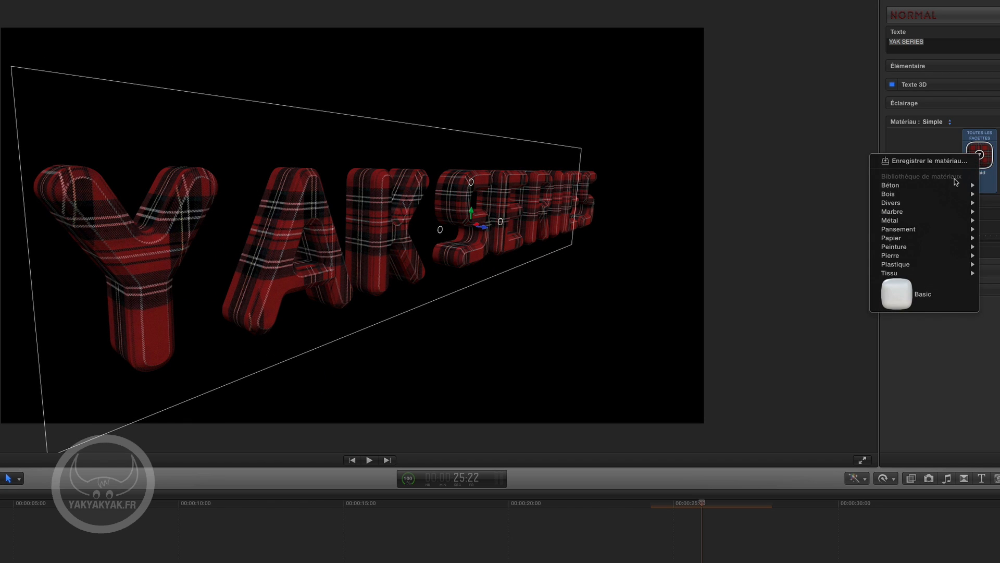
pyautogui.moveTo(921, 273)
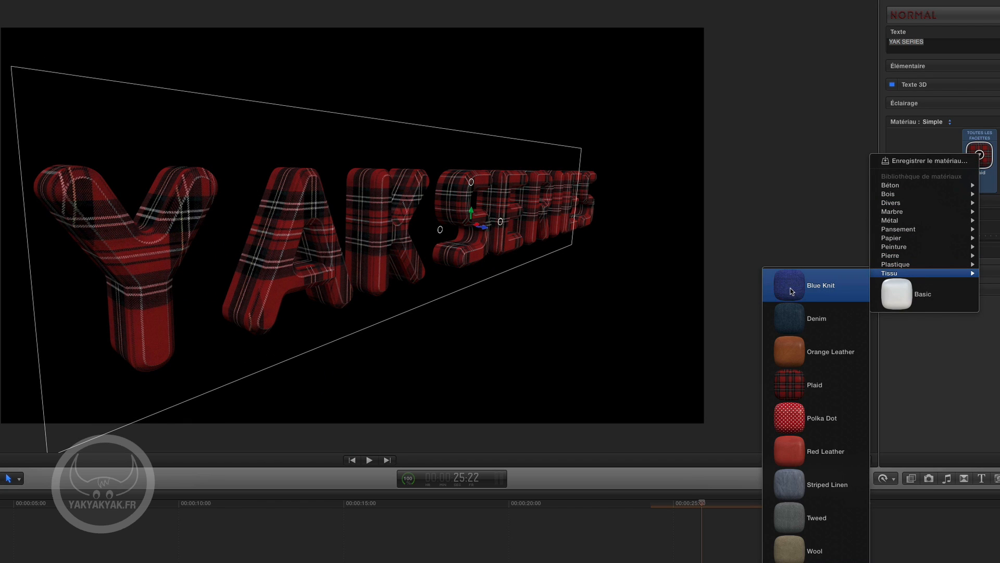
pyautogui.press('Escape')
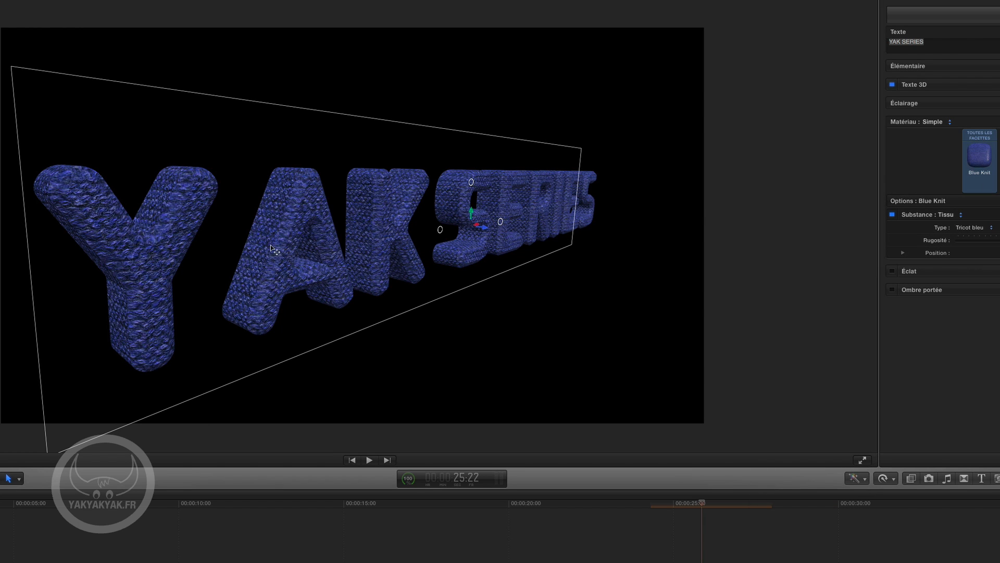
# Rotate the 3D text about its vertical, depth and horizontal axes to view the knit from several angles
pyautogui.moveTo(440, 230)
pyautogui.moveTo(444, 231); pyautogui.dragTo(466, 225)
pyautogui.moveTo(472, 182); pyautogui.dragTo(415, 161)
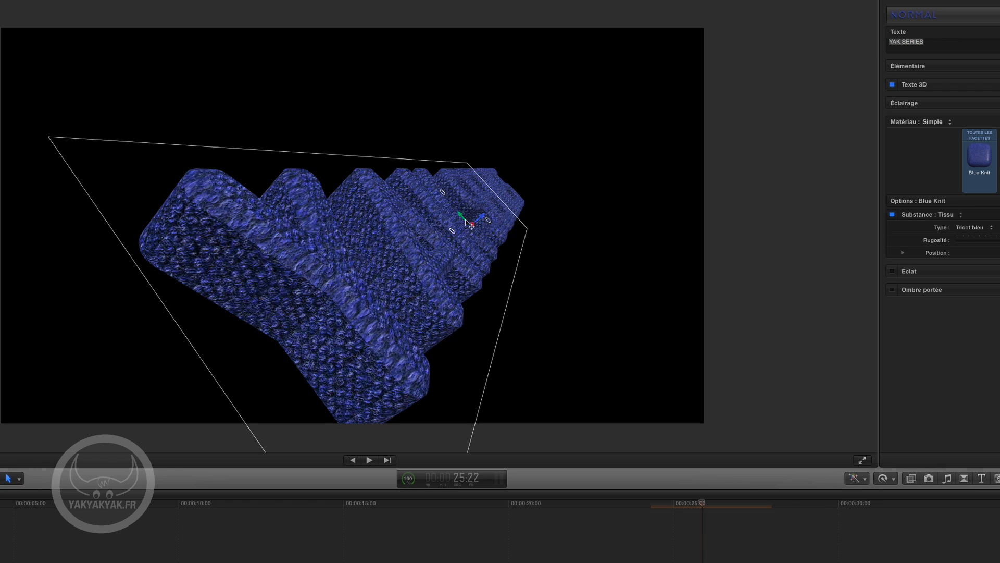
pyautogui.moveTo(461, 228); pyautogui.dragTo(438, 239)
pyautogui.moveTo(496, 219)
pyautogui.mouseDown()
pyautogui.moveTo(503, 201)
pyautogui.moveTo(495, 223)
pyautogui.moveTo(504, 218)
pyautogui.mouseUp()
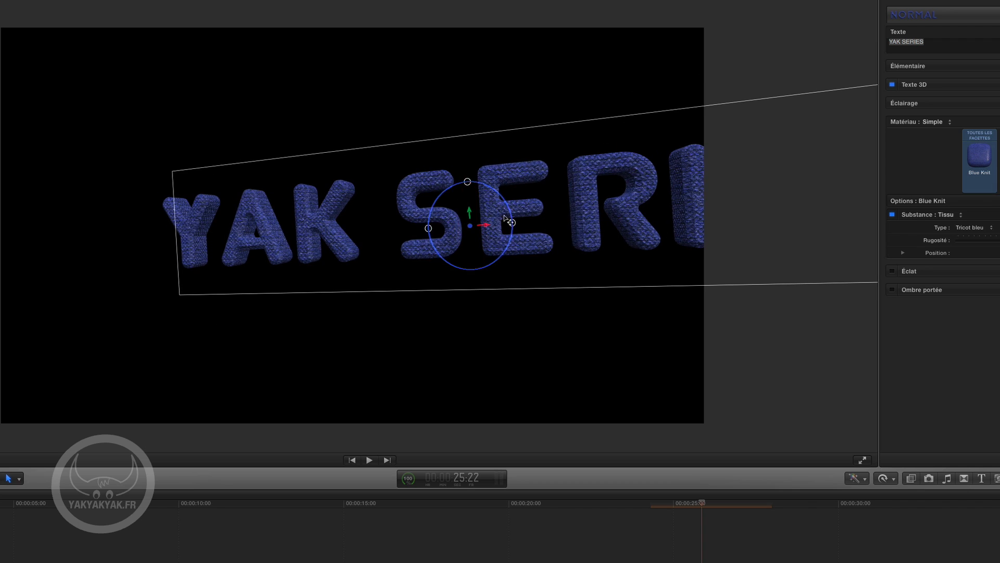
pyautogui.moveTo(428, 228); pyautogui.dragTo(452, 234)
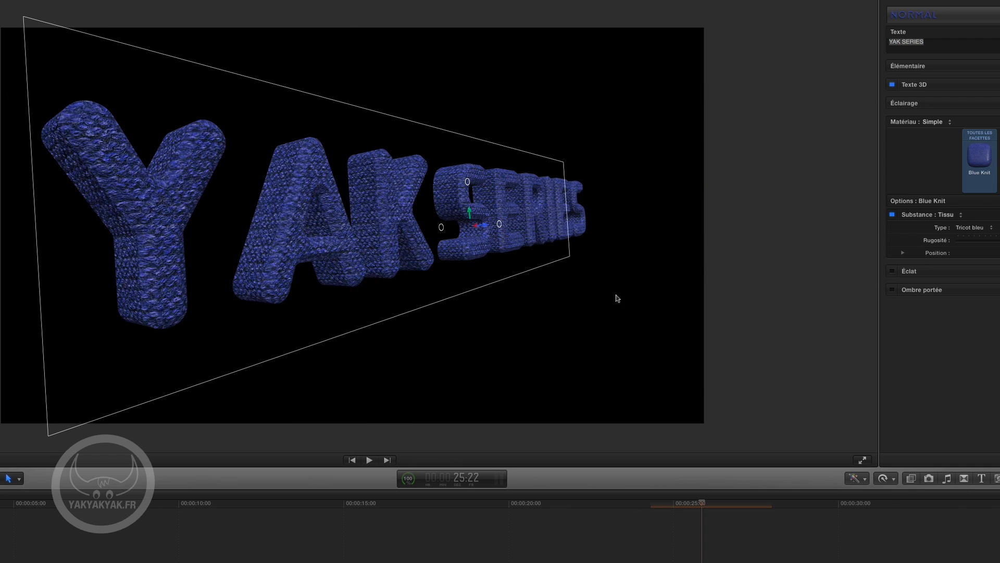
# Apply the Travertine material from the Pierre category, then shift and rotate the 3D text to bring the Y into close view
pyautogui.click(979, 156)
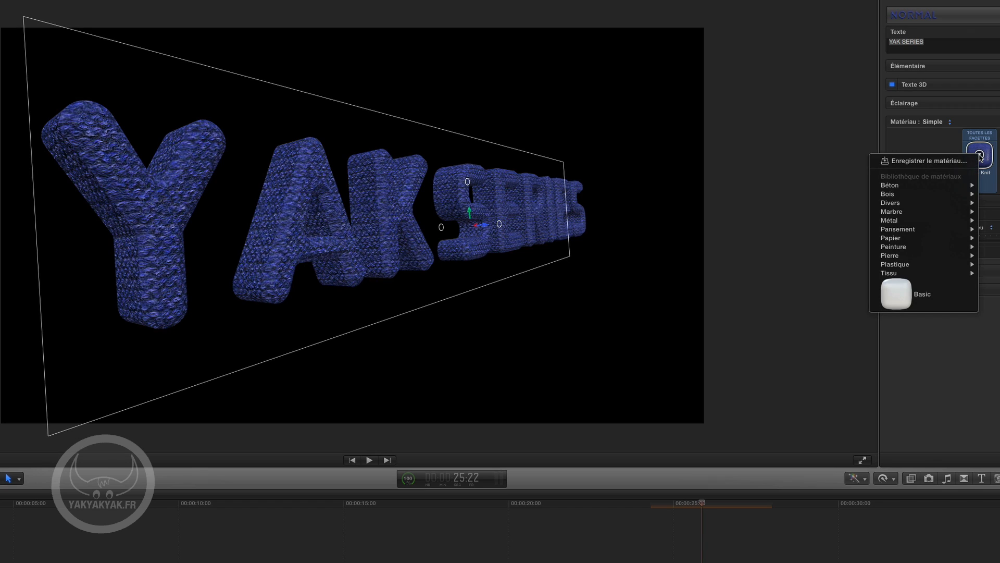
pyautogui.moveTo(922, 235)
pyautogui.moveTo(918, 256)
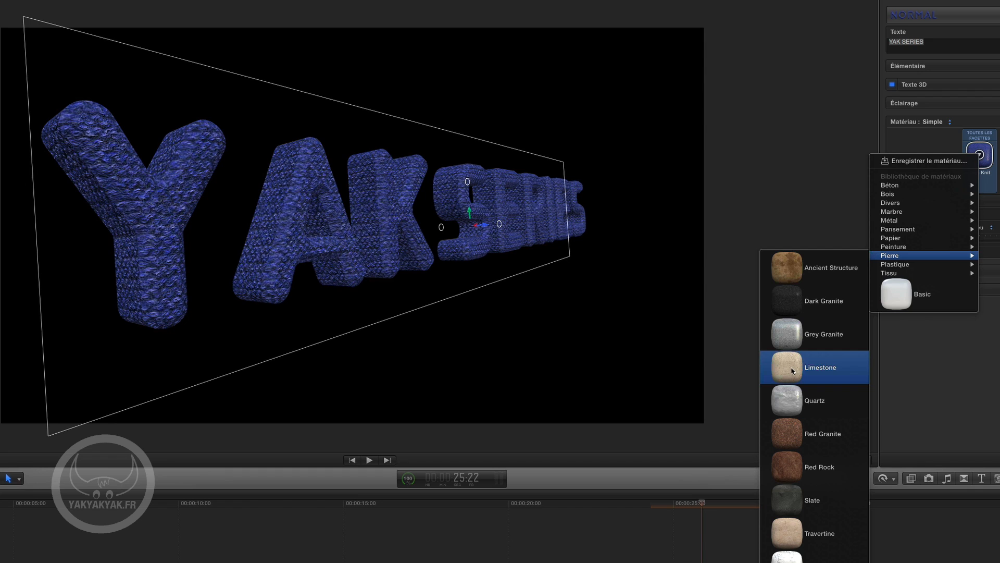
pyautogui.click(797, 533)
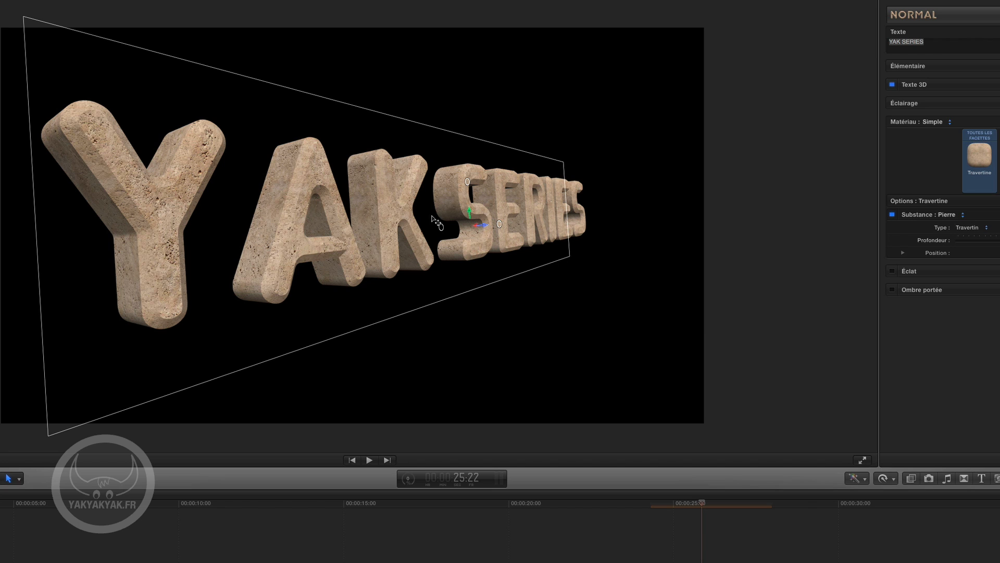
pyautogui.moveTo(527, 223); pyautogui.dragTo(412, 223)
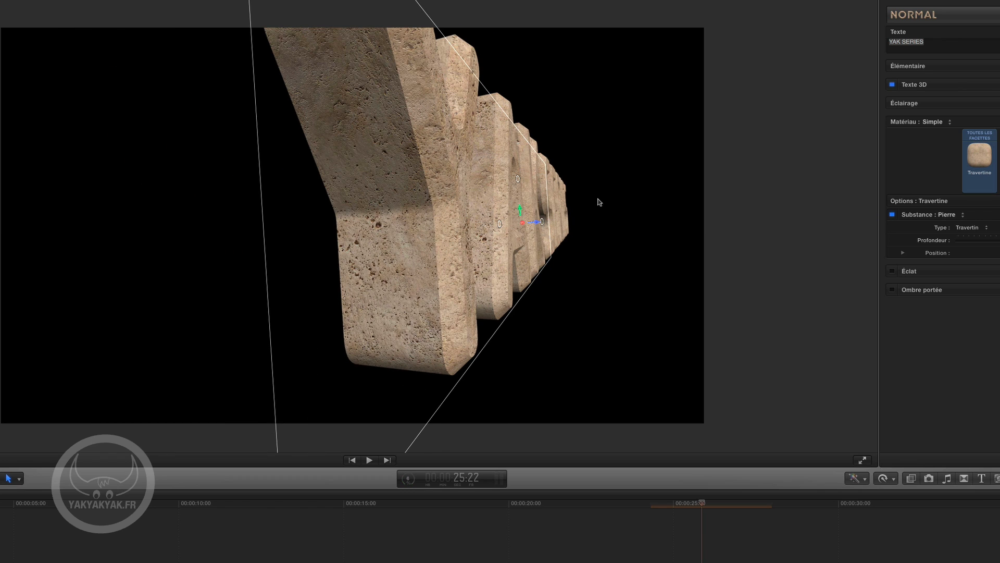
pyautogui.moveTo(499, 224); pyautogui.dragTo(520, 229)
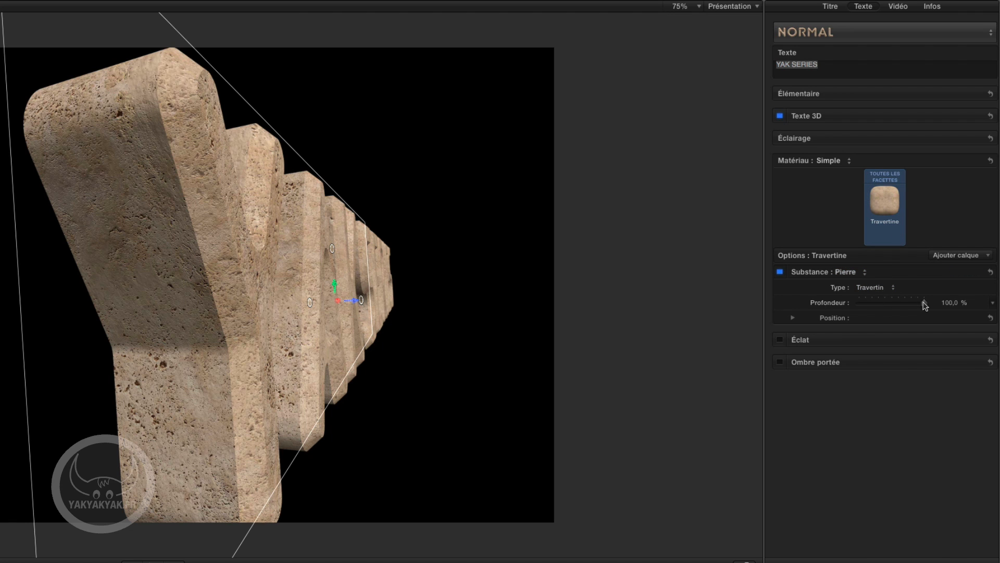
# Try the stone's Profondeur at 0 %, turn the text slightly, and restore the depth to 100 %
pyautogui.moveTo(902, 305); pyautogui.dragTo(660, 307)
pyautogui.moveTo(310, 303); pyautogui.dragTo(311, 307)
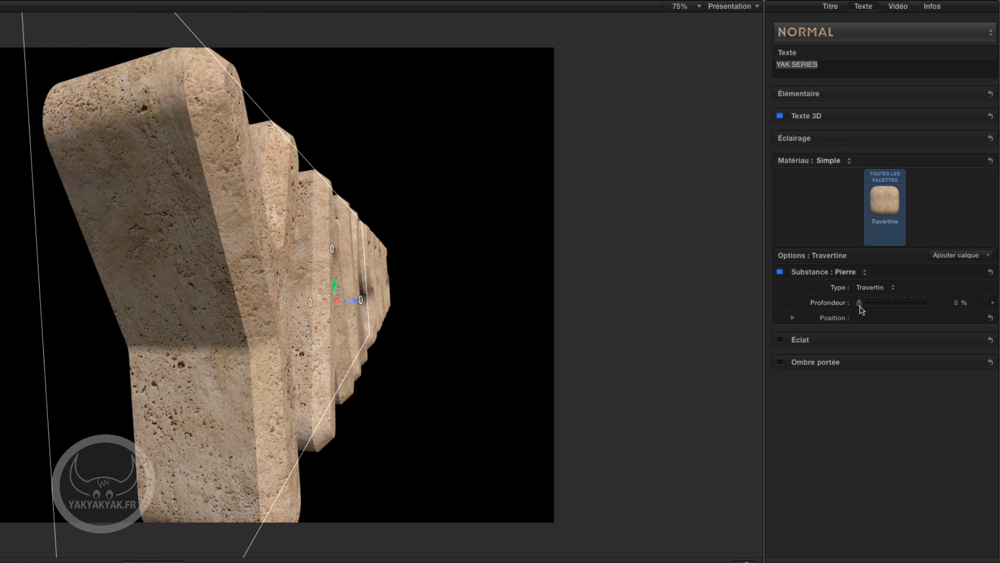
pyautogui.moveTo(886, 307); pyautogui.dragTo(972, 295)
# Expand the stone's Position settings, rotate the 3D text to face more forward, and move it along its horizontal axis
pyautogui.click(794, 317)
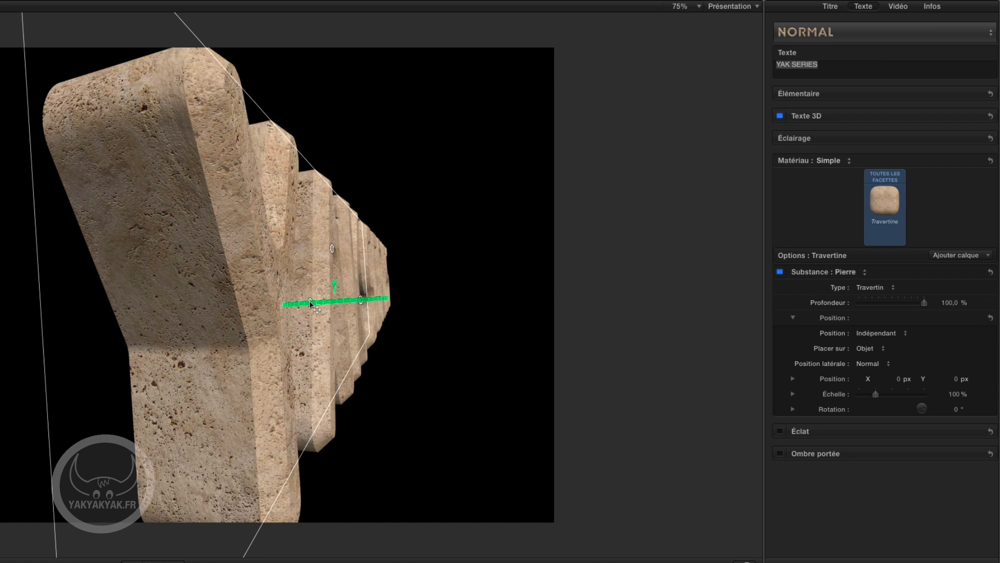
pyautogui.moveTo(311, 303)
pyautogui.mouseDown()
pyautogui.moveTo(260, 309)
pyautogui.moveTo(291, 305)
pyautogui.mouseUp()
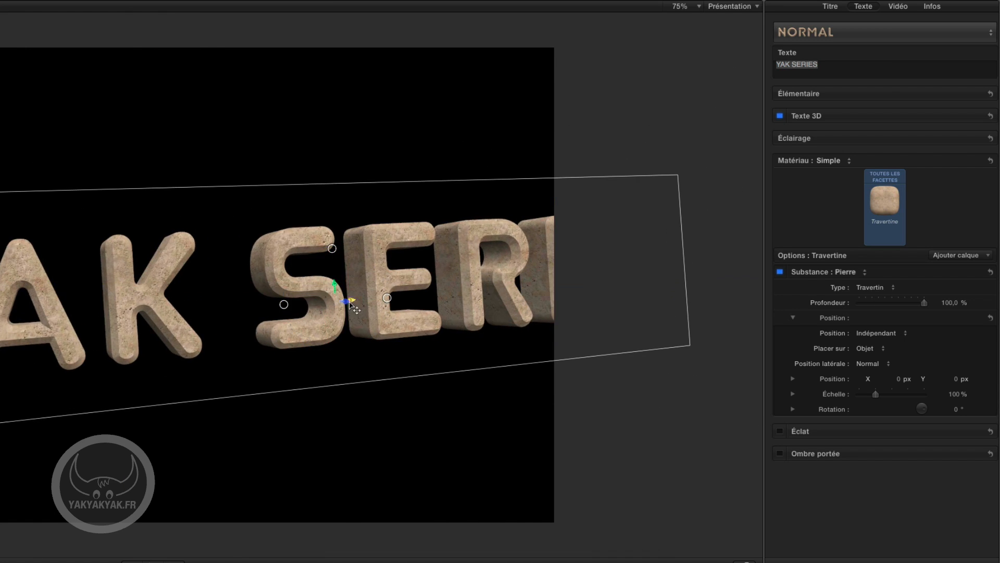
pyautogui.moveTo(353, 303); pyautogui.dragTo(611, 308)
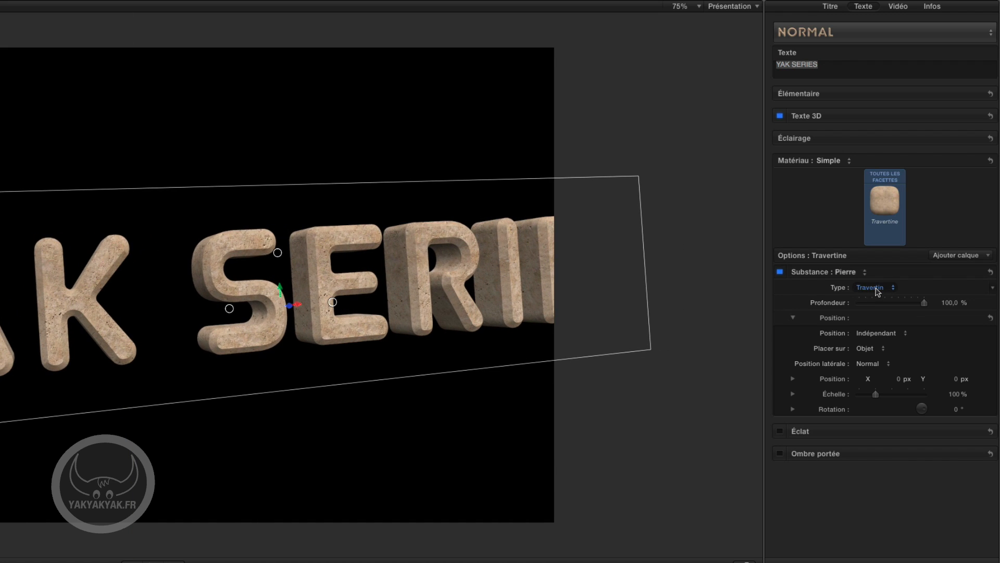
# Check the available substance types, keeping Pierre, and apply the Plaid material from the Tissu category
pyautogui.click(853, 272)
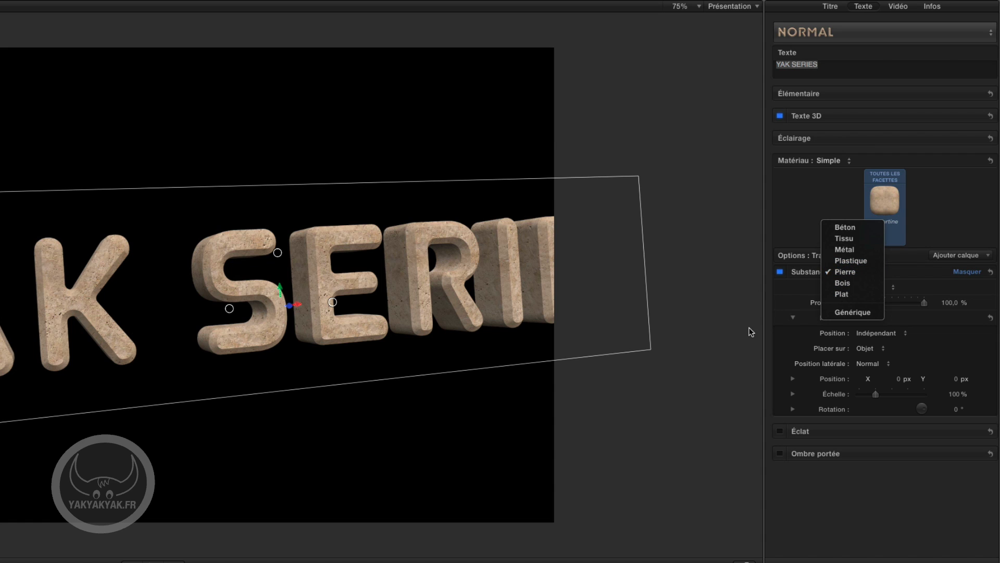
pyautogui.click(846, 272)
pyautogui.click(886, 201)
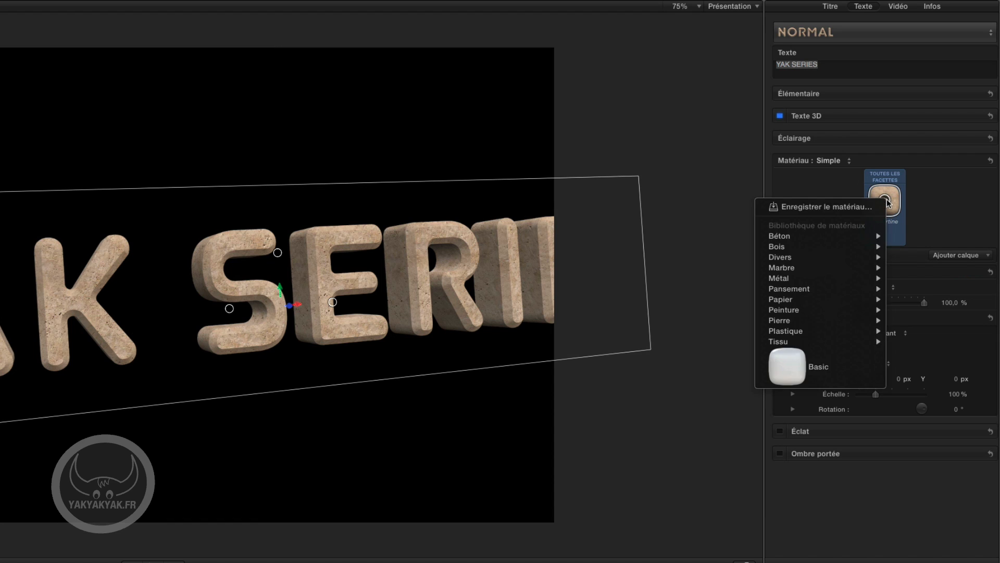
pyautogui.moveTo(780, 344)
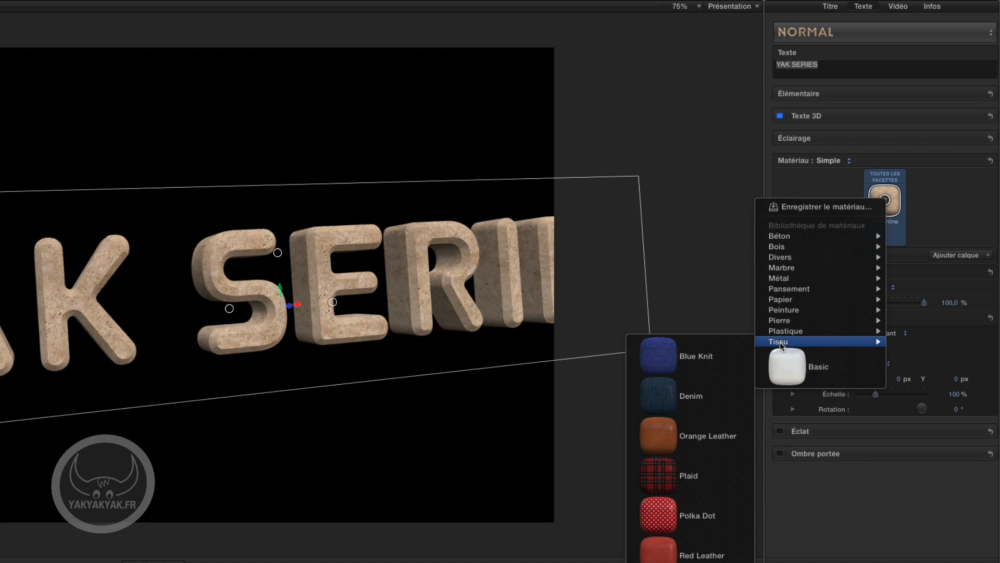
pyautogui.click(665, 480)
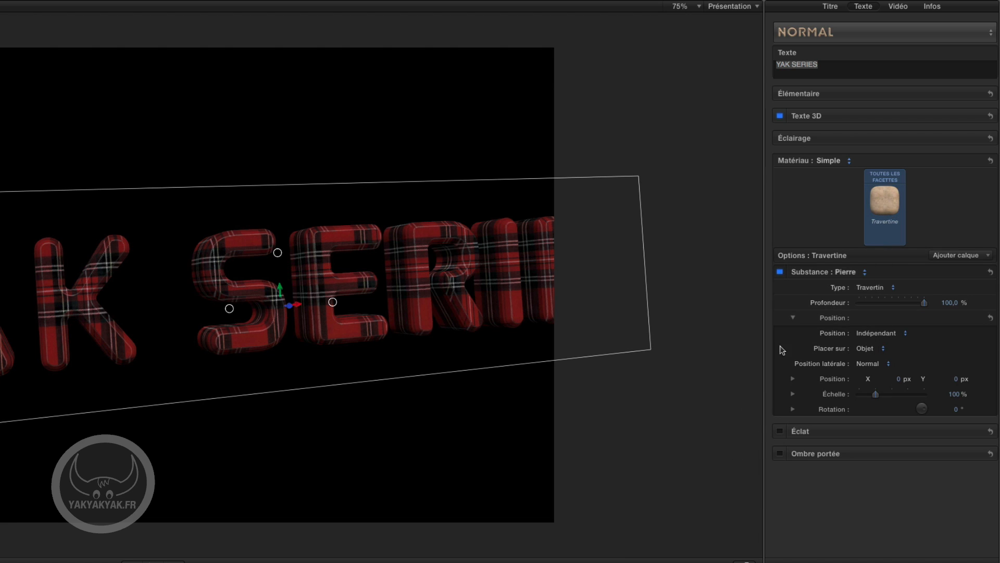
# Keep the plaid texture's Position at Indépendant and set Placer sur to Glyphe
pyautogui.click(793, 318)
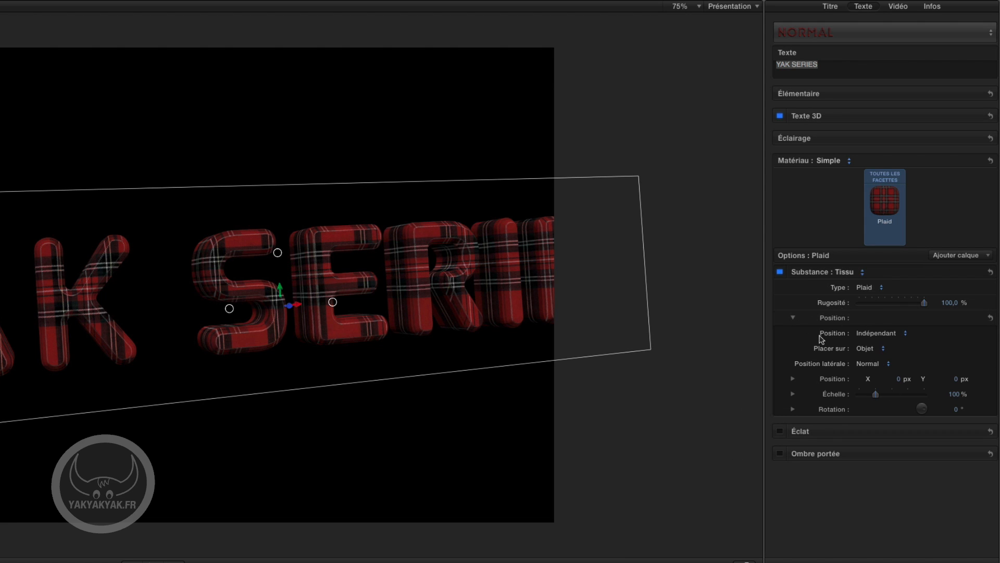
pyautogui.click(888, 334)
pyautogui.click(880, 333)
pyautogui.click(880, 349)
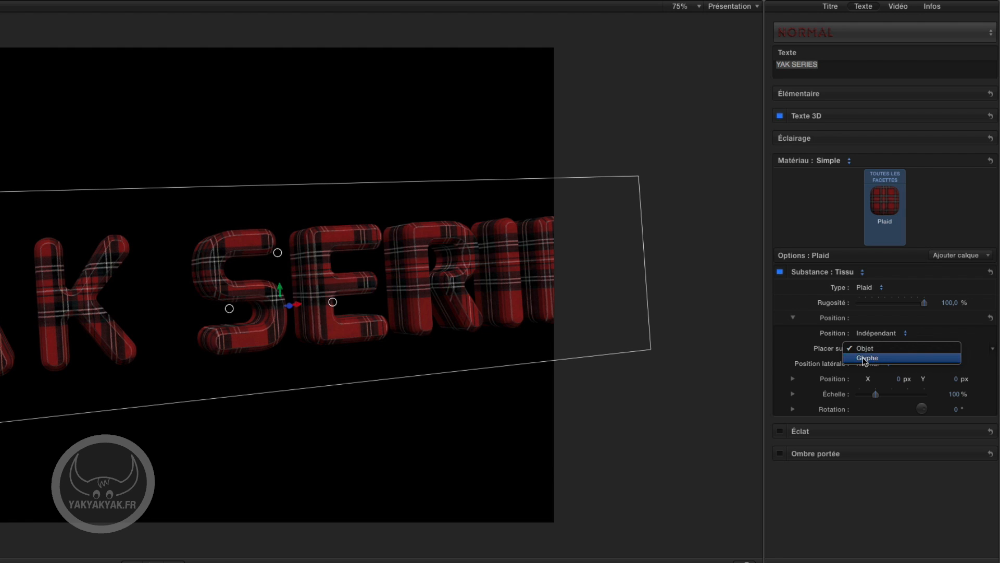
pyautogui.click(866, 358)
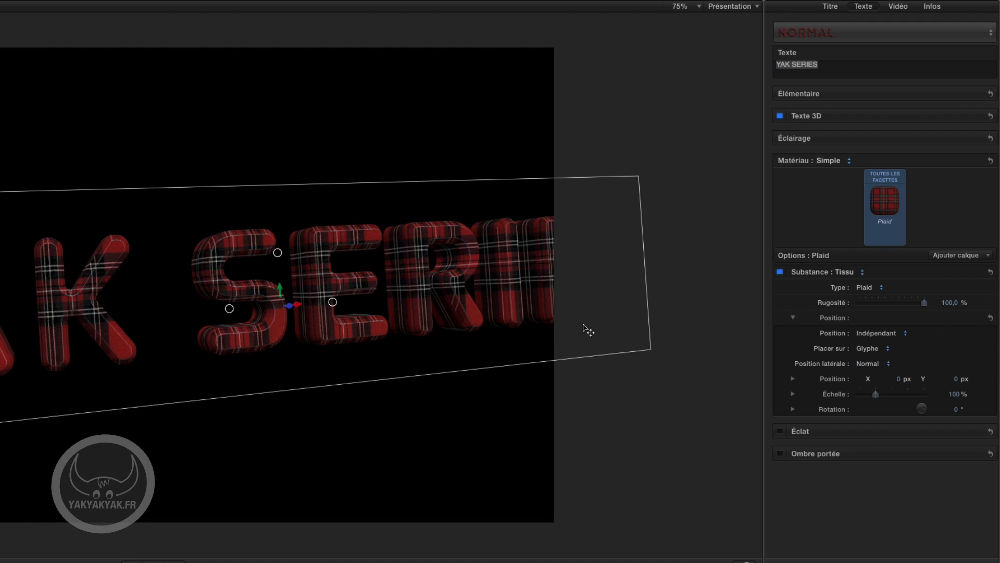
# Keep the plaid's Position latérale at Normal and set its X position to 7 px
pyautogui.click(870, 367)
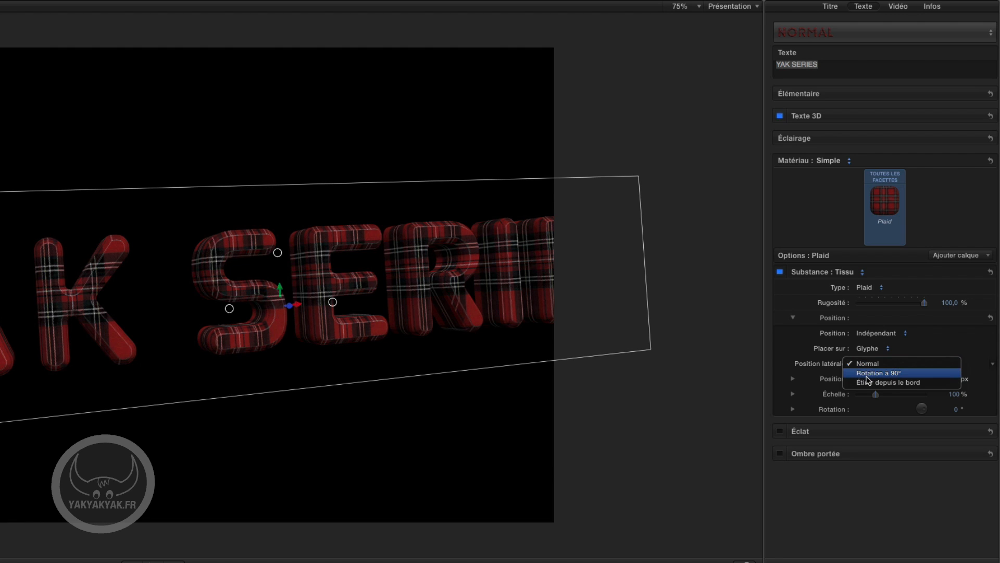
pyautogui.click(857, 362)
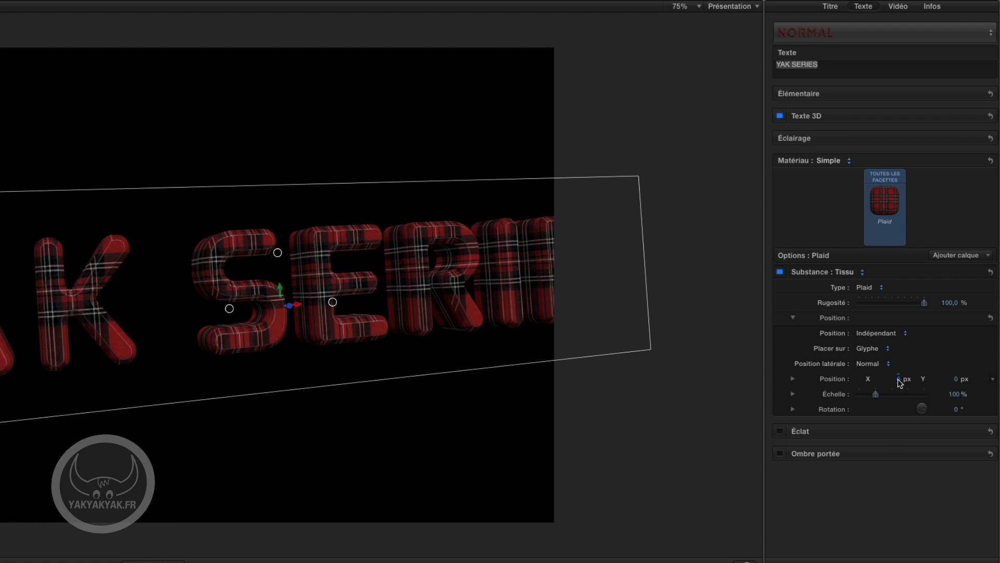
pyautogui.moveTo(898, 379); pyautogui.dragTo(898, 379)
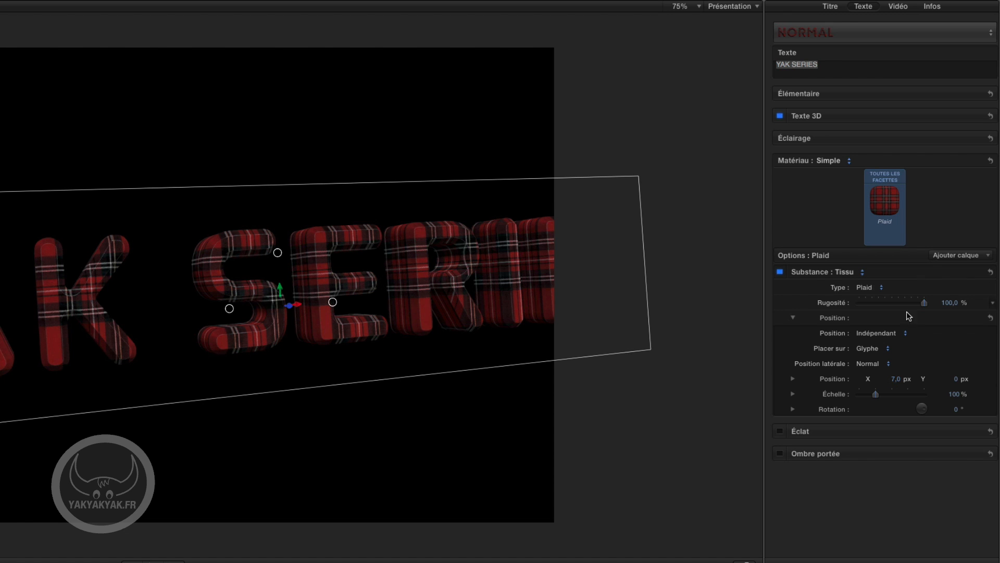
# Scale the plaid texture to 51 % and set its rotation to 45°
pyautogui.moveTo(877, 398); pyautogui.dragTo(818, 420)
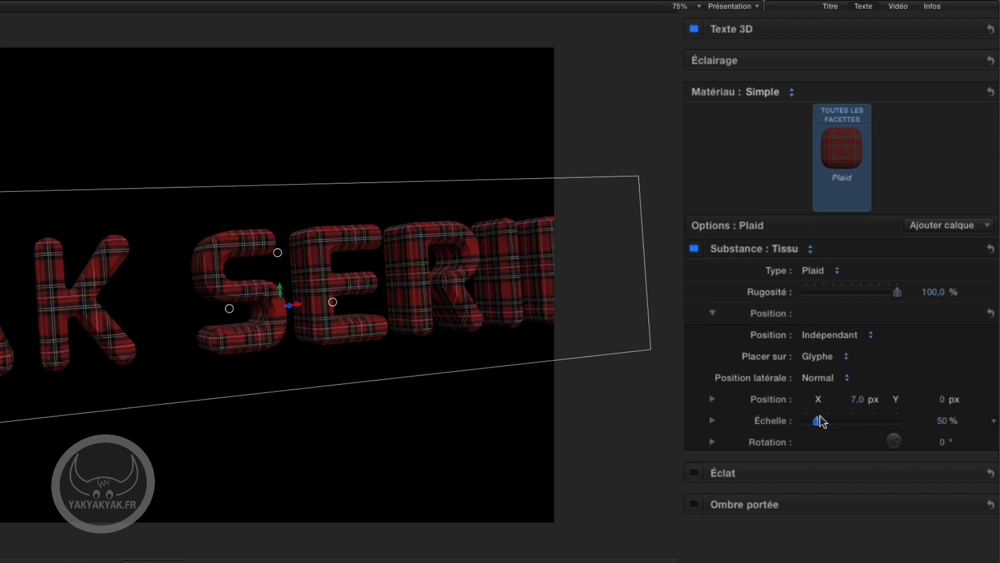
pyautogui.moveTo(942, 442); pyautogui.dragTo(946, 440)
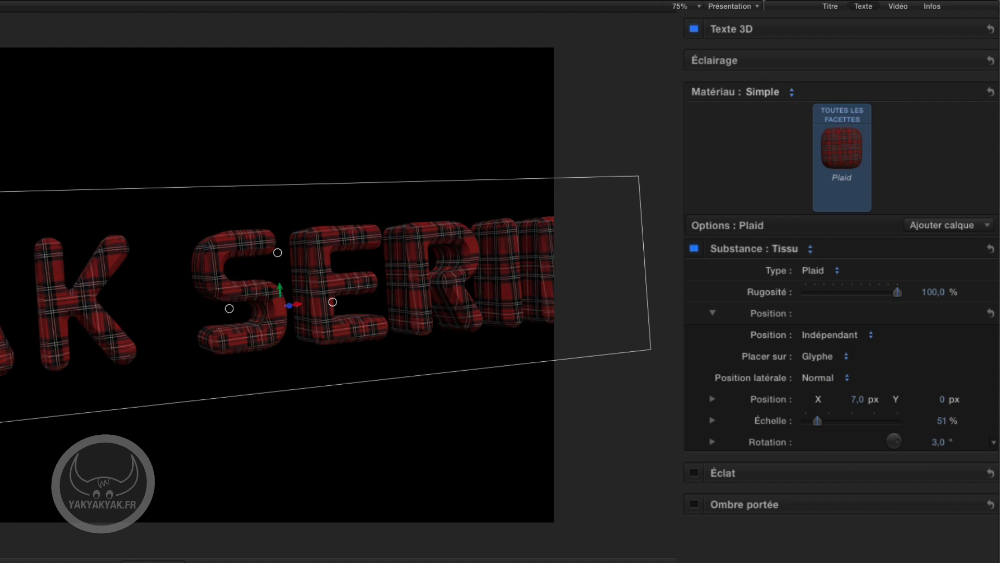
pyautogui.click(937, 442)
pyautogui.write('45')
pyautogui.press('Return')
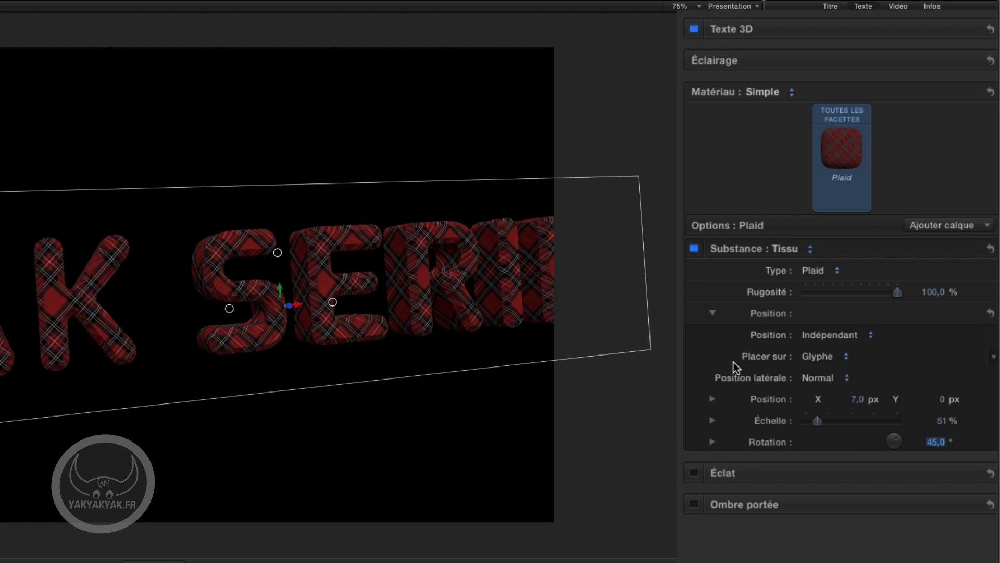
# Replace the plaid with the Travertine material from the Pierre category and rotate the 3D text about its vertical axis
pyautogui.moveTo(840, 150)
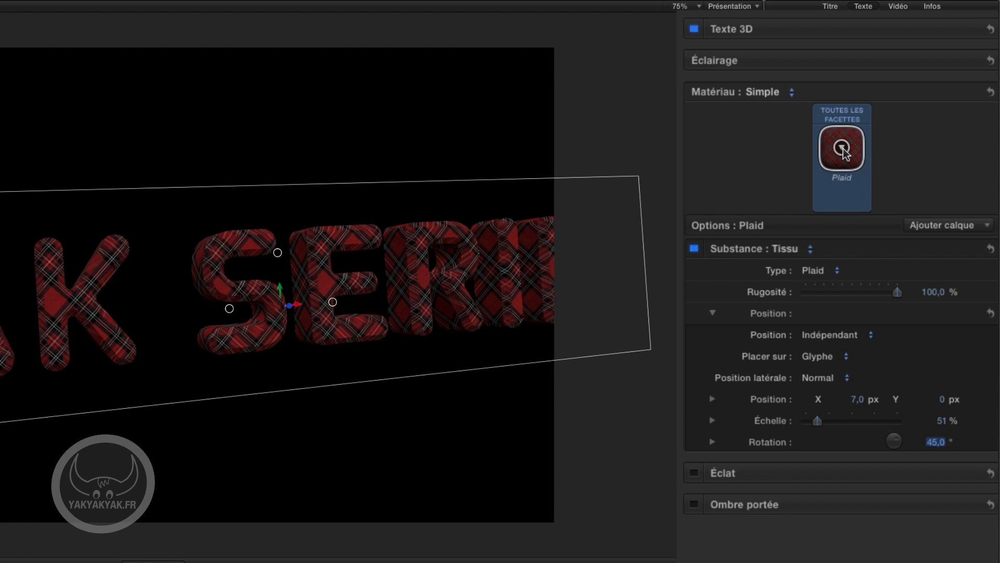
pyautogui.click(842, 150)
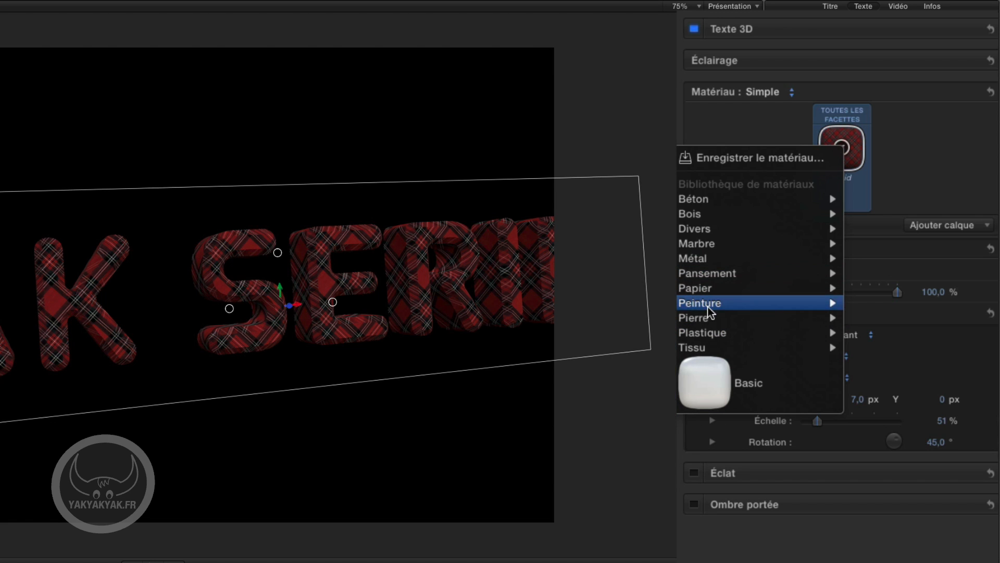
pyautogui.moveTo(700, 318)
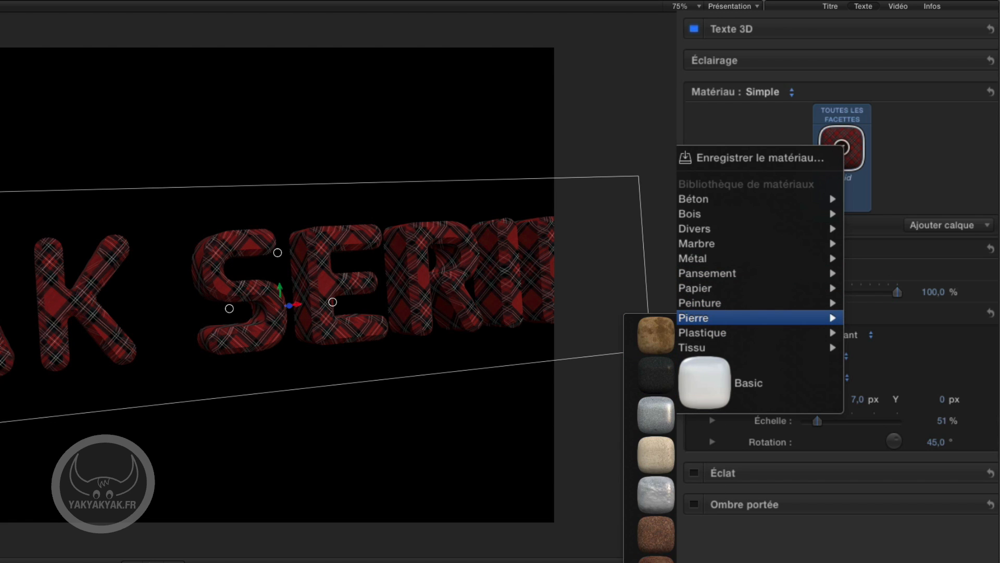
pyautogui.click(656, 454)
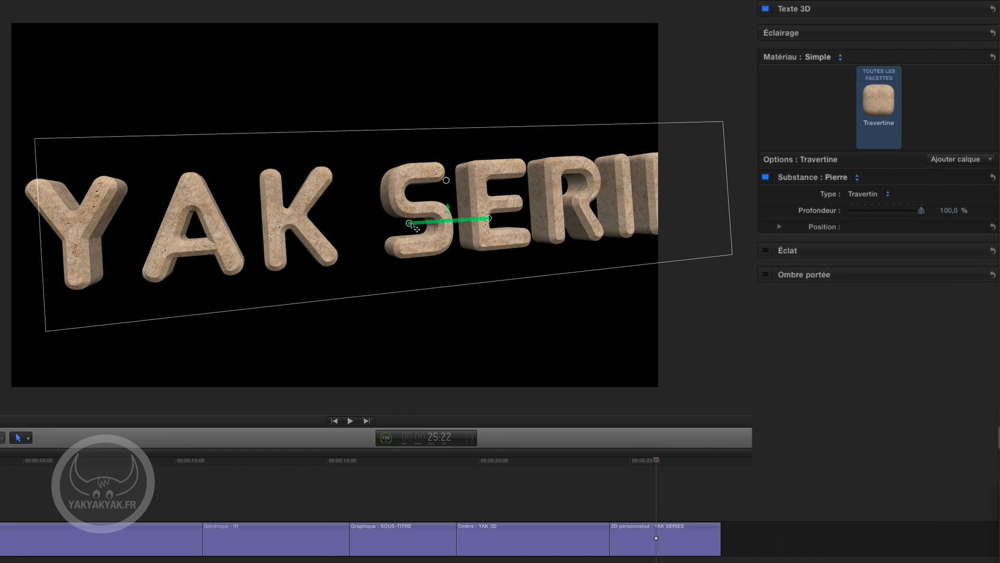
pyautogui.moveTo(410, 224); pyautogui.dragTo(428, 230)
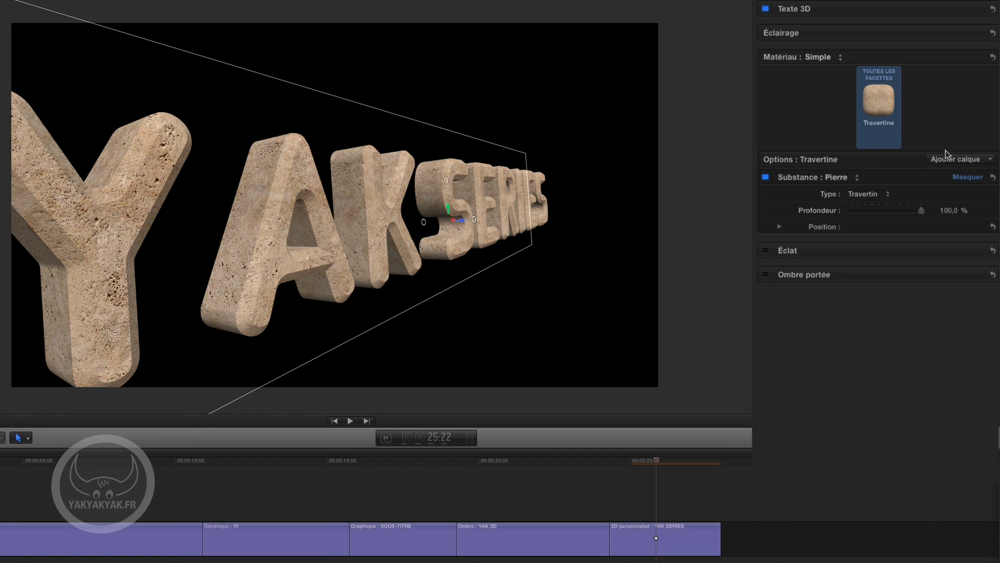
# Add a Trous layer from the Déprédation category to the Travertine material and rotate the 3D text slightly about its vertical axis
pyautogui.click(950, 162)
pyautogui.click(949, 163)
pyautogui.click(948, 163)
pyautogui.moveTo(942, 175)
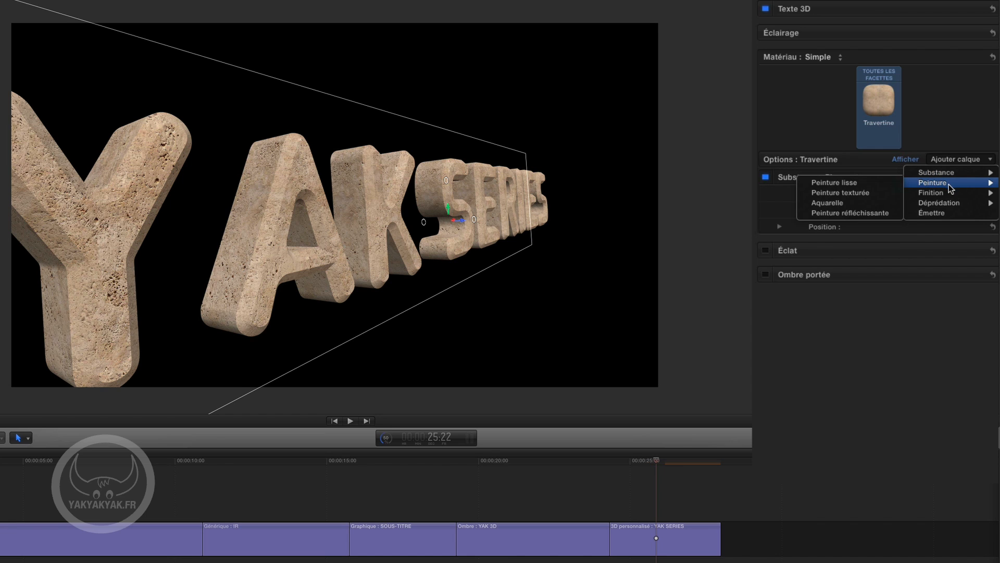
pyautogui.moveTo(945, 196)
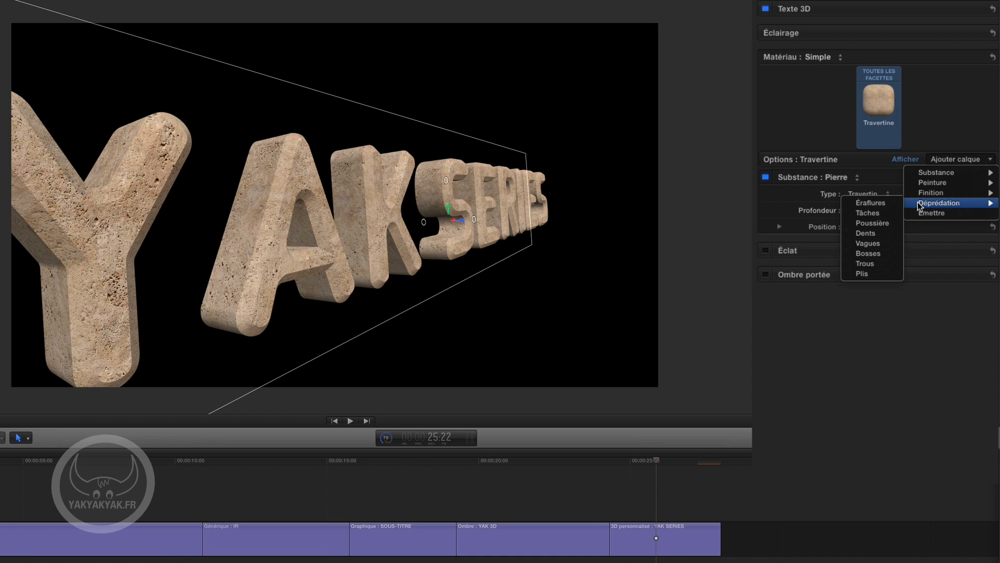
pyautogui.click(863, 265)
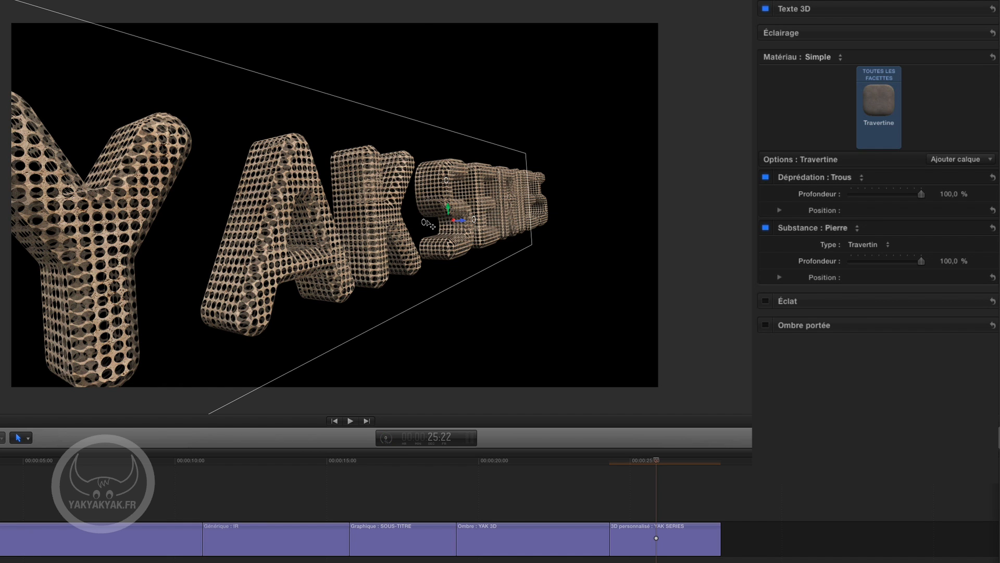
pyautogui.moveTo(423, 222); pyautogui.dragTo(435, 221)
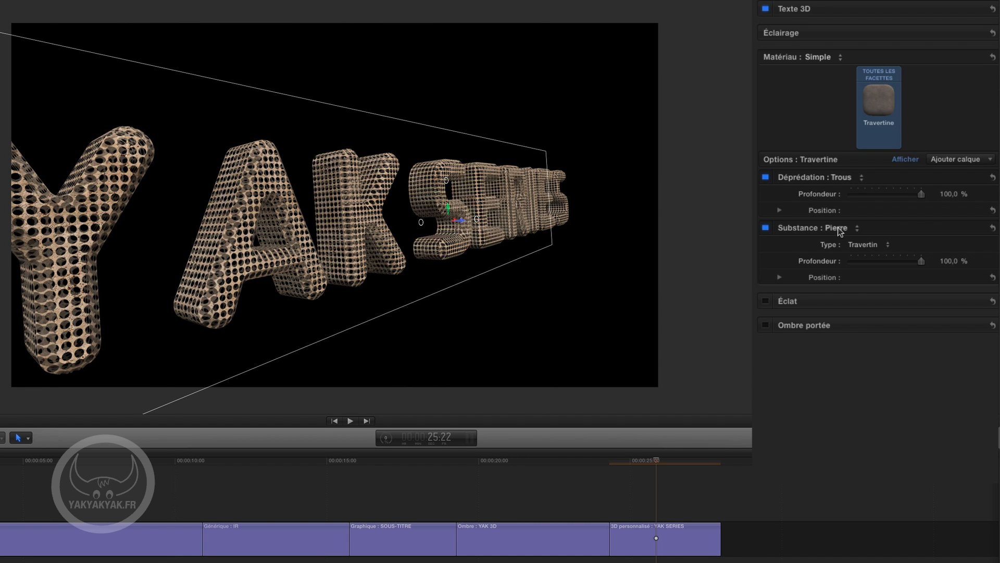
# Lower the Trous layer's Profondeur to 71,53 % and reveal its Position settings
pyautogui.click(919, 194)
pyautogui.click(780, 210)
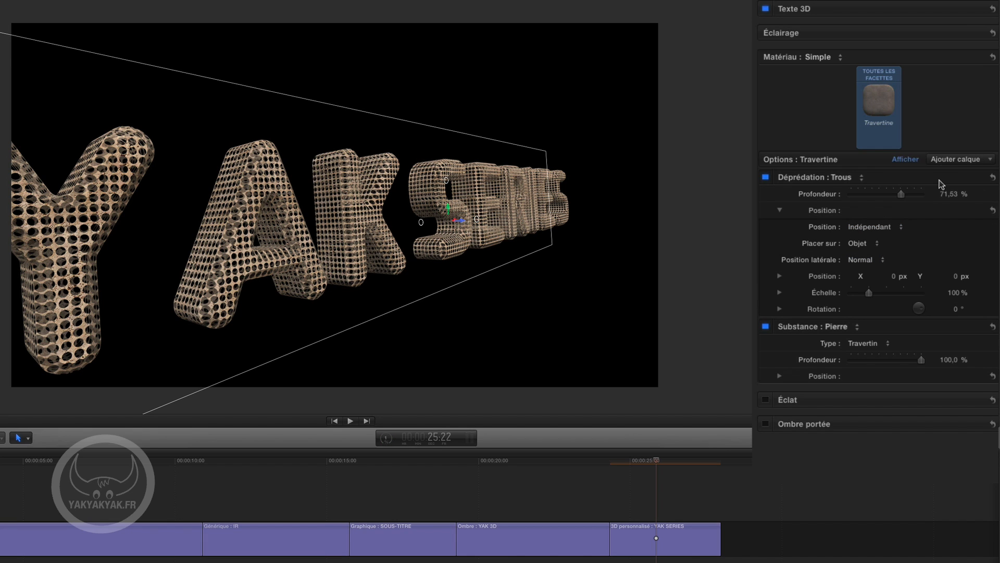
# Switch the Déprédation layer to Bosses and set its Profondeur to 200 %
pyautogui.click(843, 178)
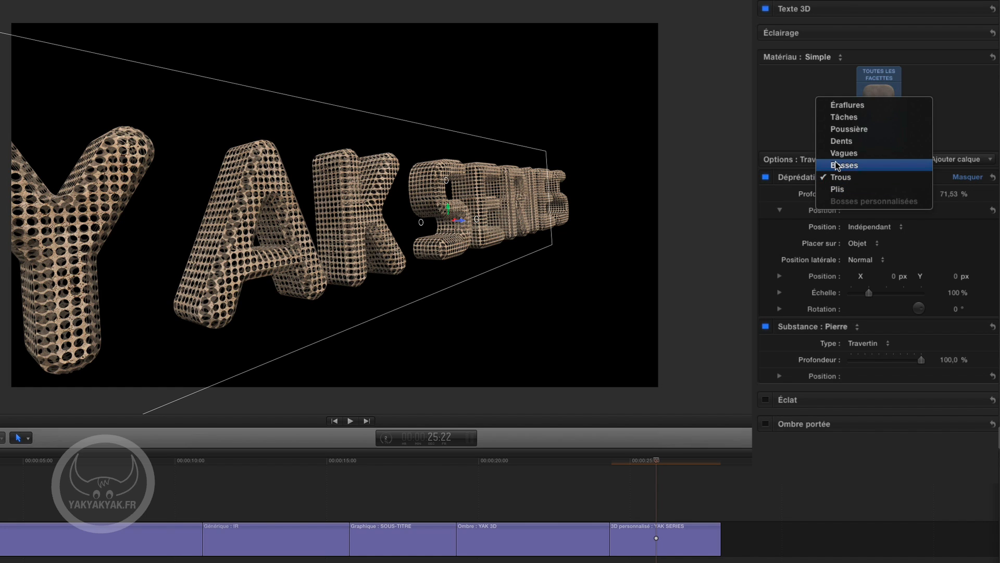
pyautogui.click(835, 165)
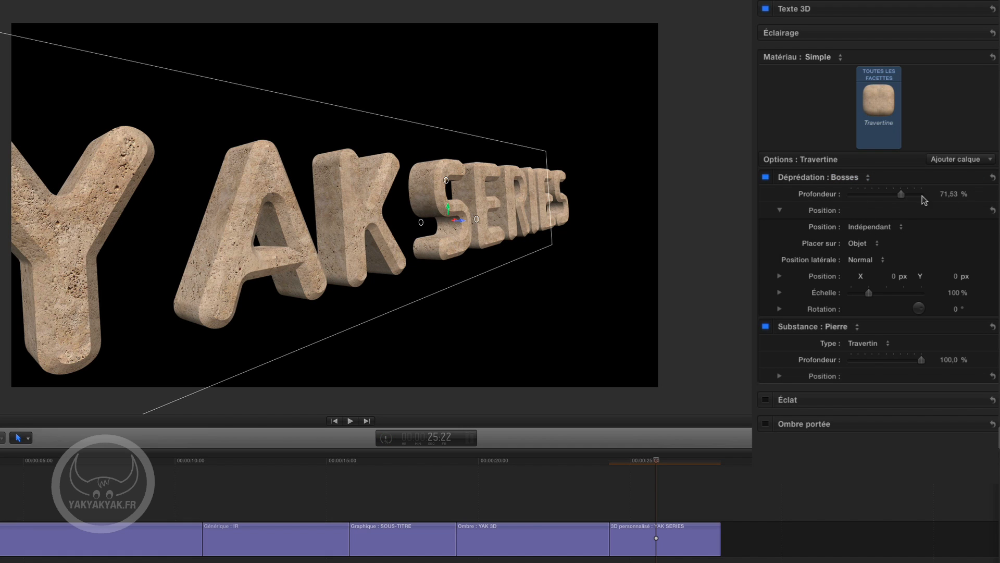
pyautogui.click(950, 197)
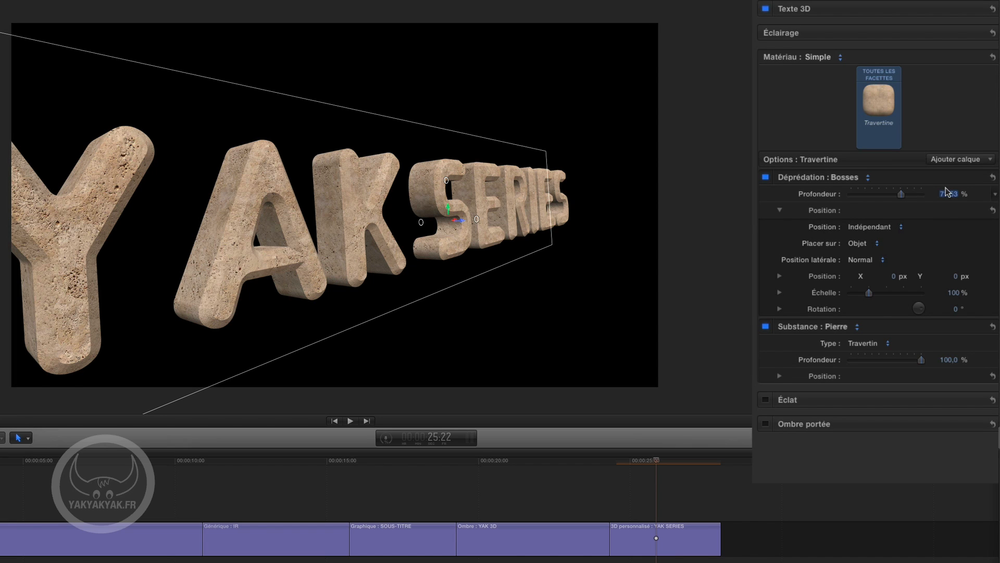
pyautogui.write('200')
pyautogui.press('Return')
# Try Plis for the Déprédation layer, and switch it to Éraflures with a Profondeur of 300 %
pyautogui.click(845, 180)
pyautogui.click(845, 180)
pyautogui.click(845, 180)
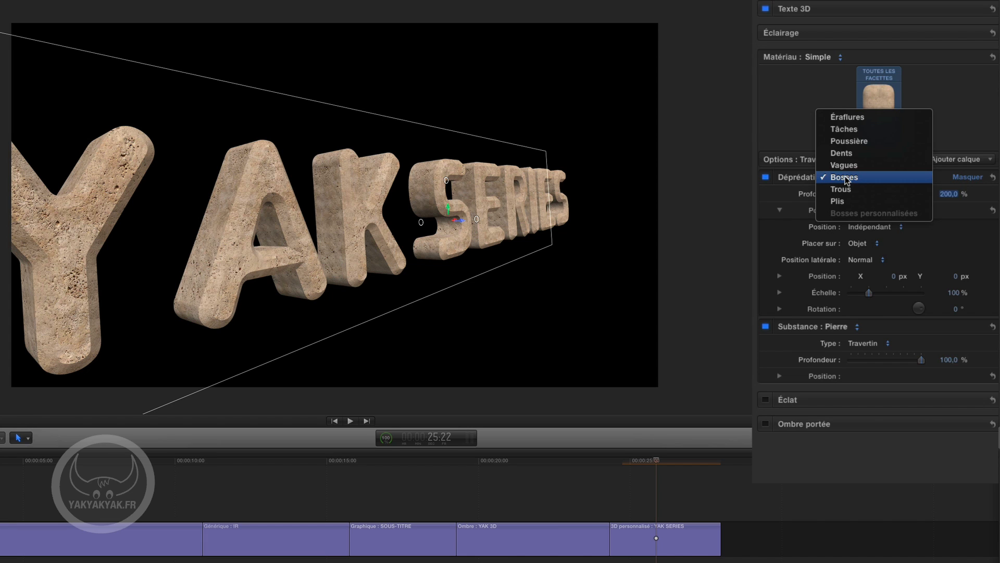
pyautogui.click(839, 201)
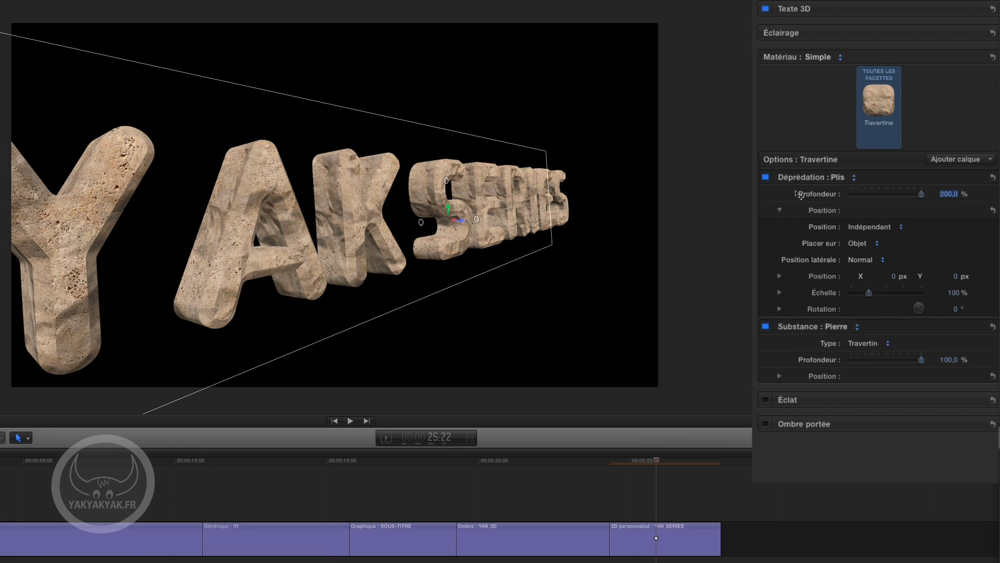
pyautogui.click(839, 178)
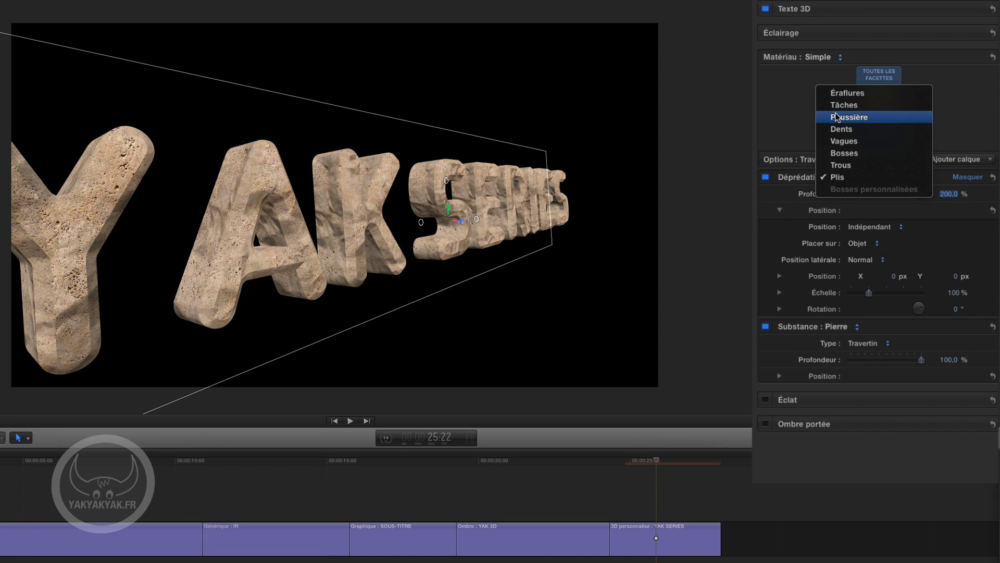
pyautogui.click(845, 94)
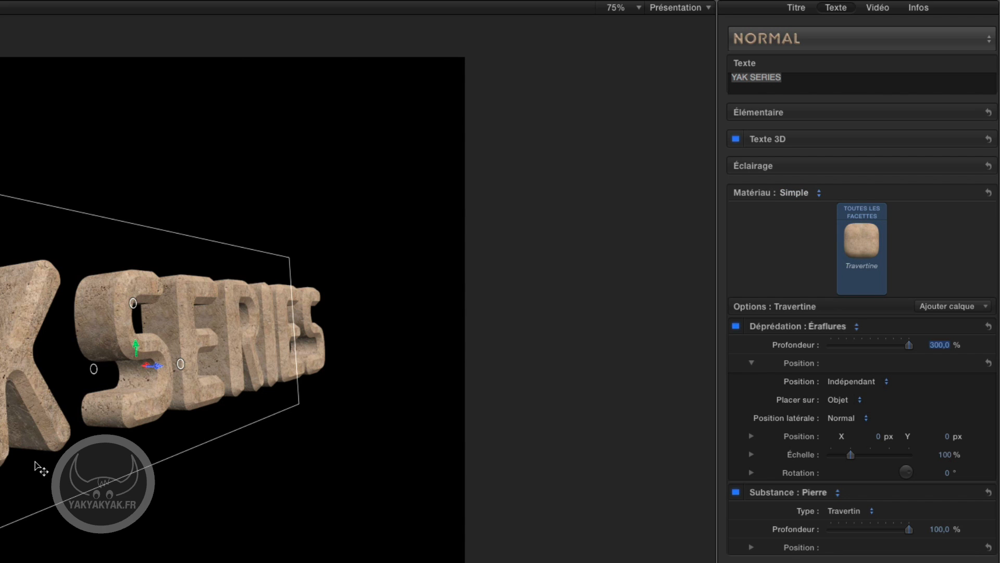
# Reset the text's material to its default and change the Matériau mode from Simple to Multiple
pyautogui.click(987, 194)
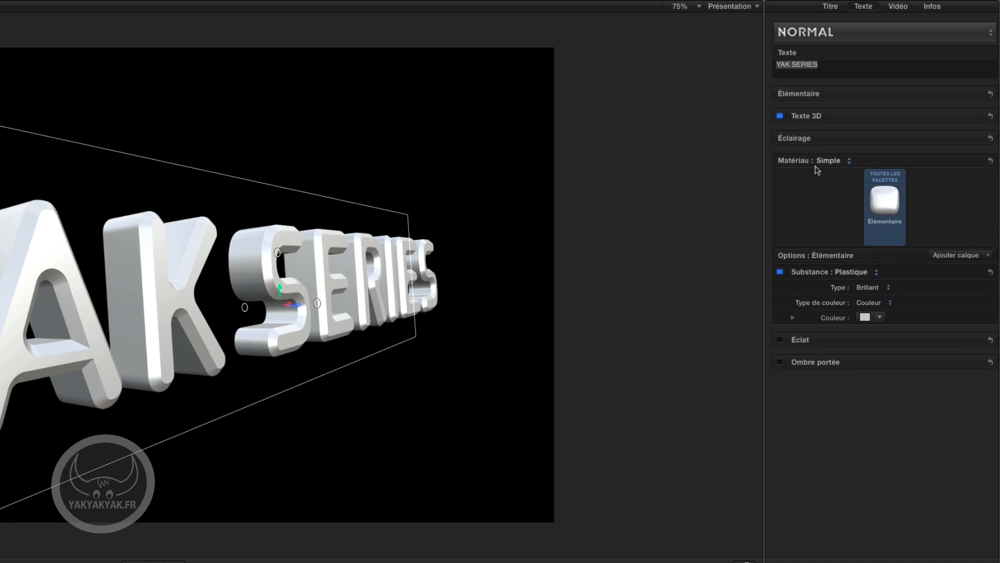
pyautogui.click(829, 166)
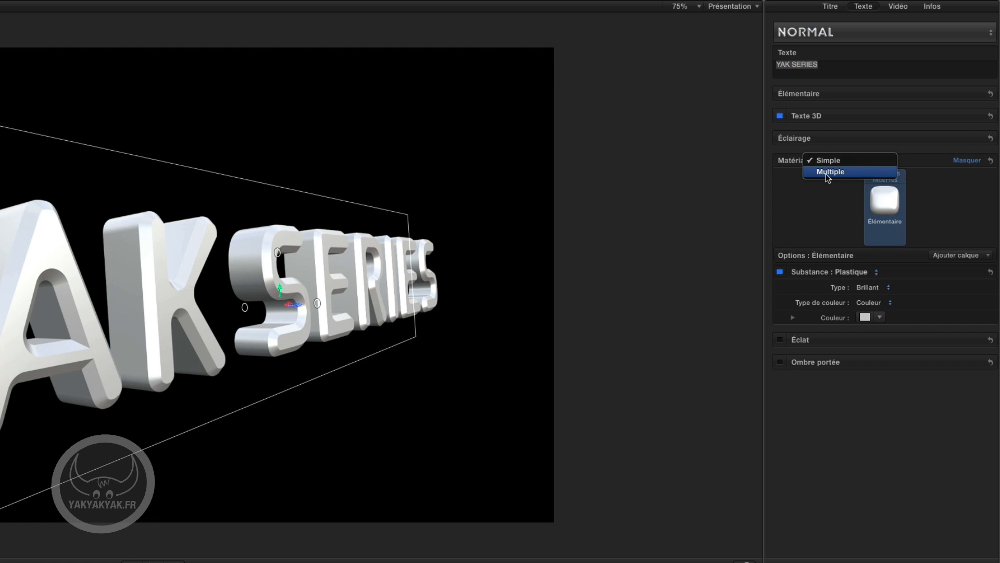
pyautogui.click(825, 172)
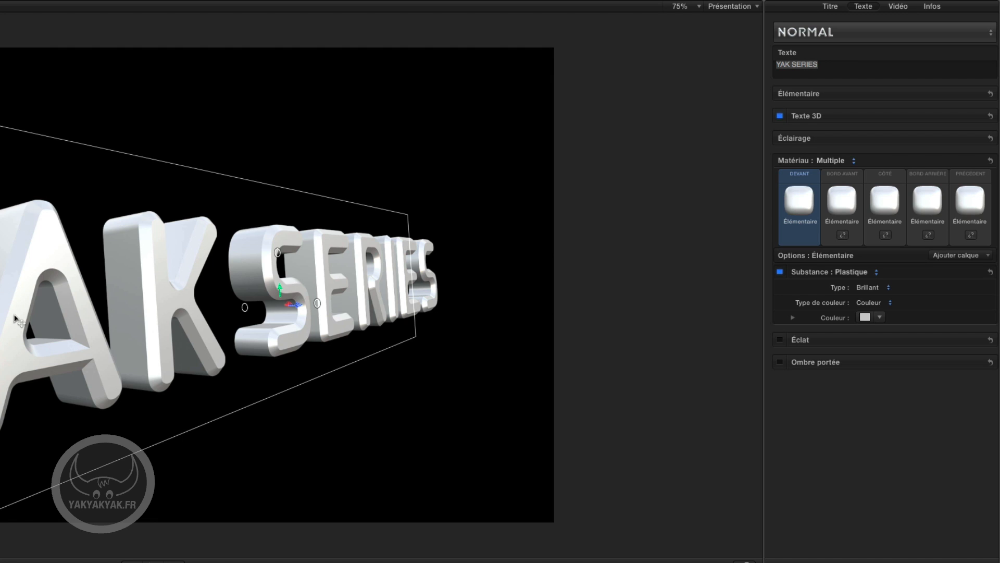
# Apply the Aluminum Foil metal to the Devant facet and the Gold metal to the Bord avant facet
pyautogui.click(799, 200)
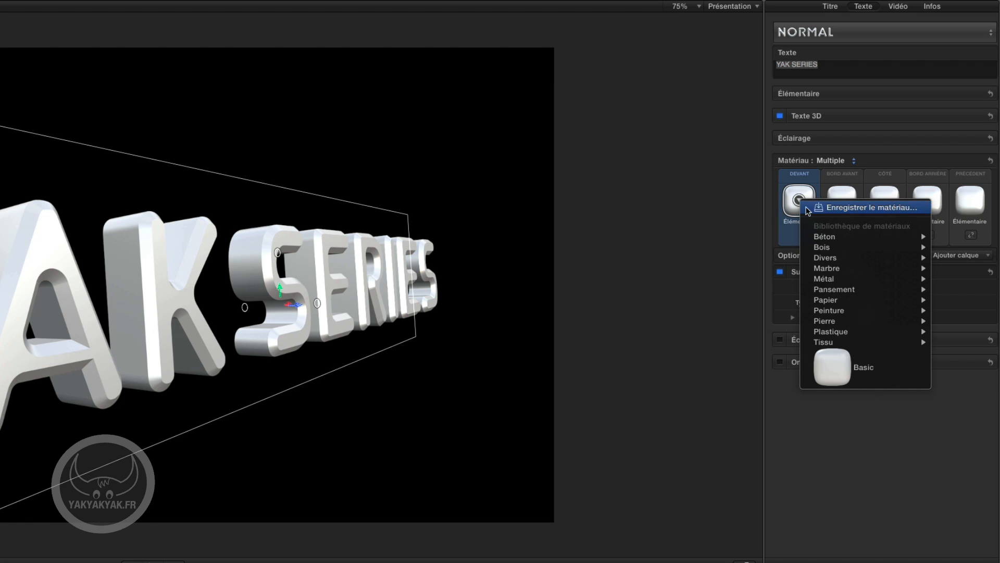
pyautogui.moveTo(827, 282)
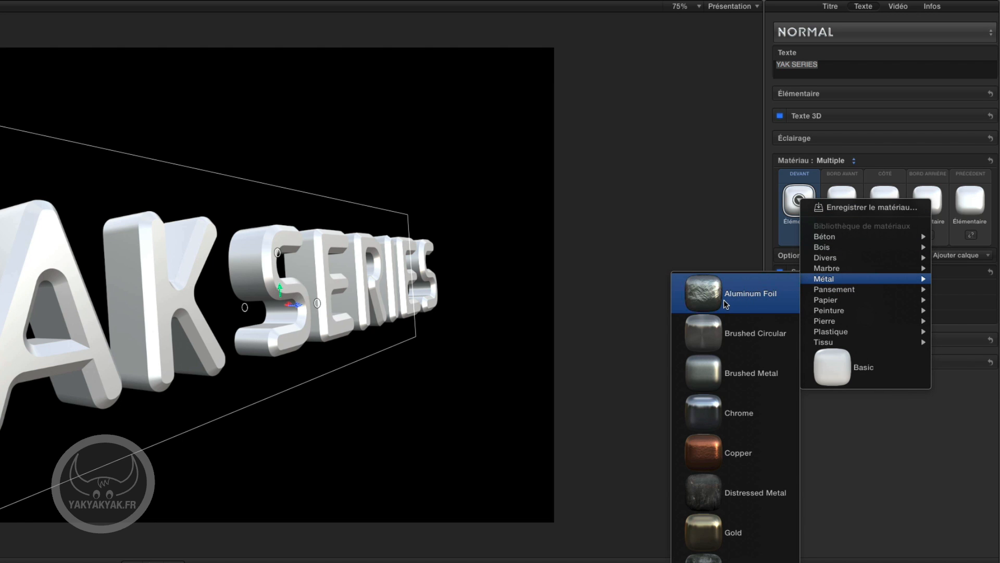
pyautogui.click(703, 301)
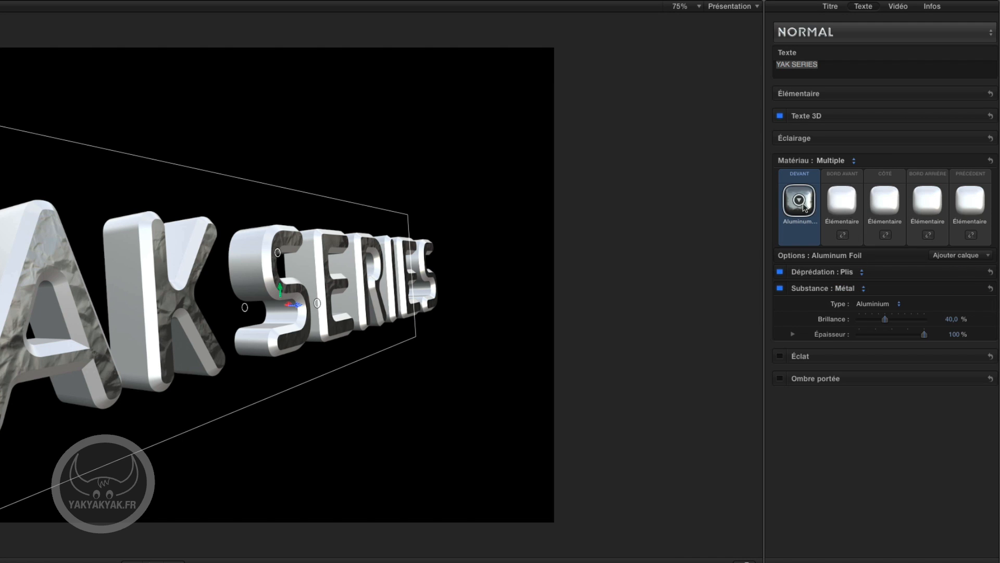
pyautogui.click(842, 201)
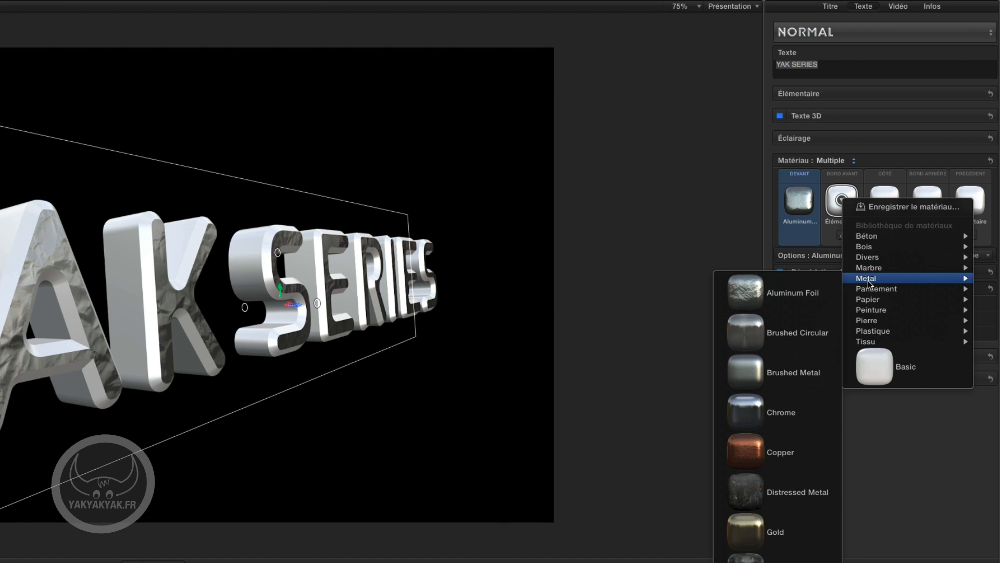
pyautogui.moveTo(863, 281)
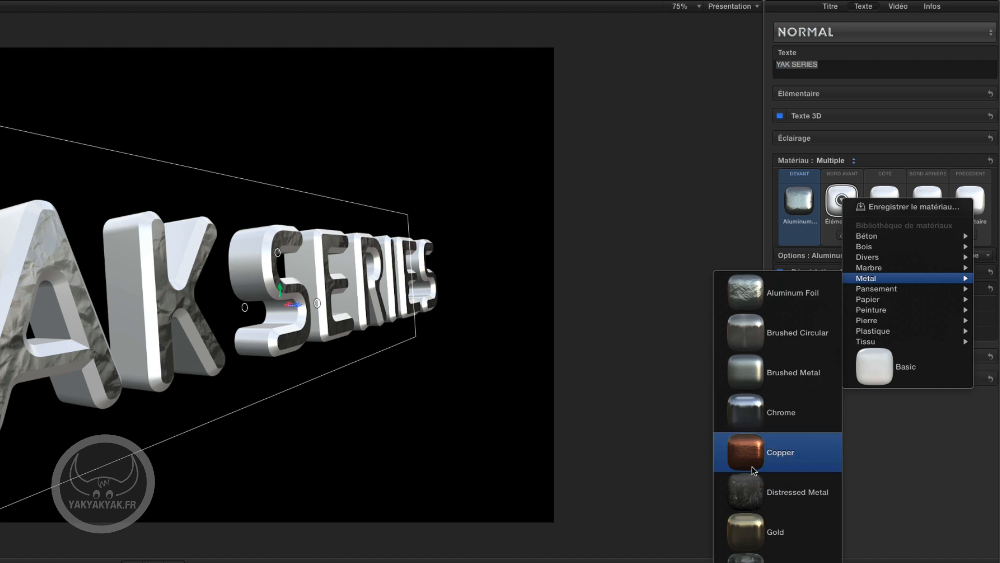
pyautogui.click(751, 535)
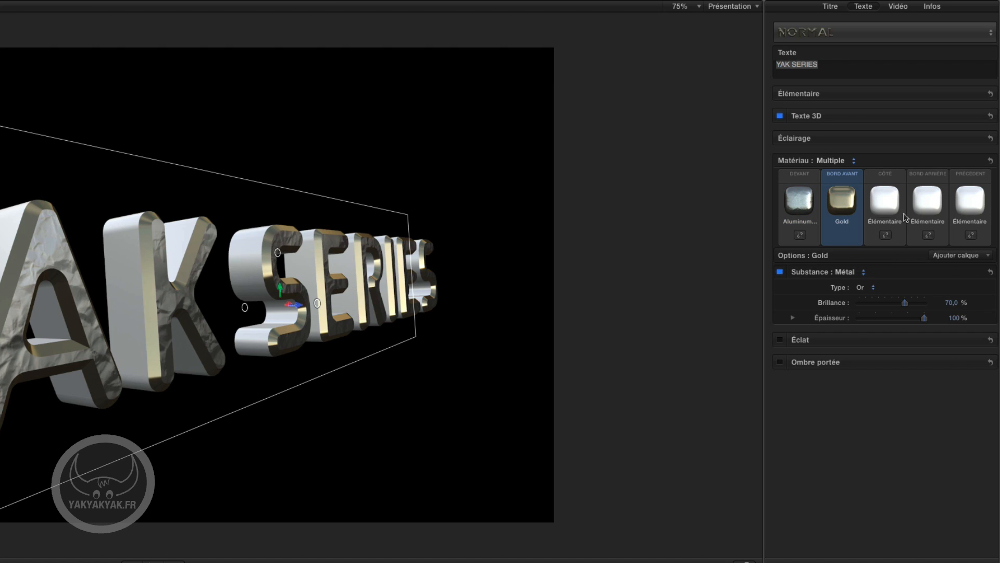
# Apply the Copper metal to the Côté facet and rotate the 3D text to show its front more
pyautogui.click(884, 202)
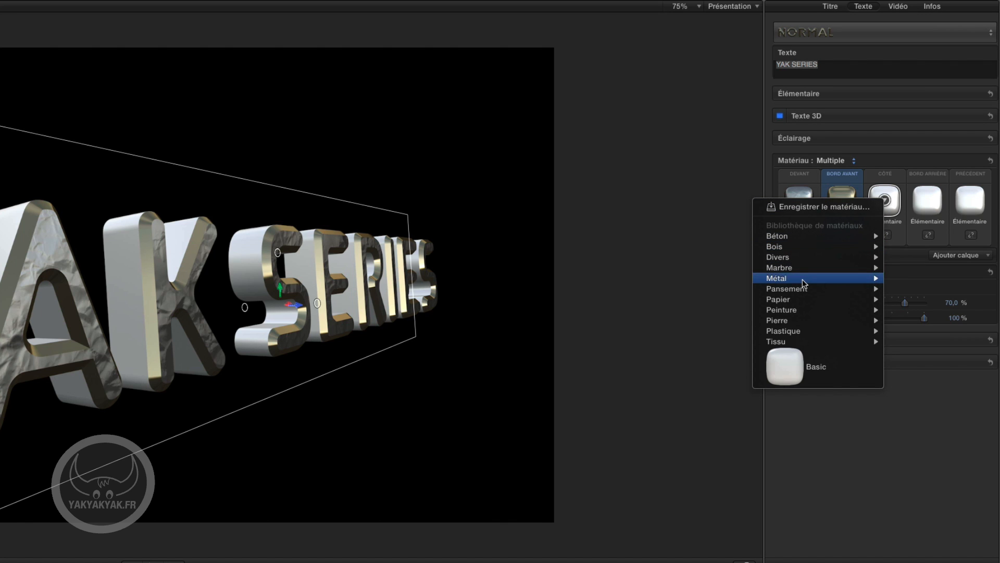
pyautogui.moveTo(793, 282)
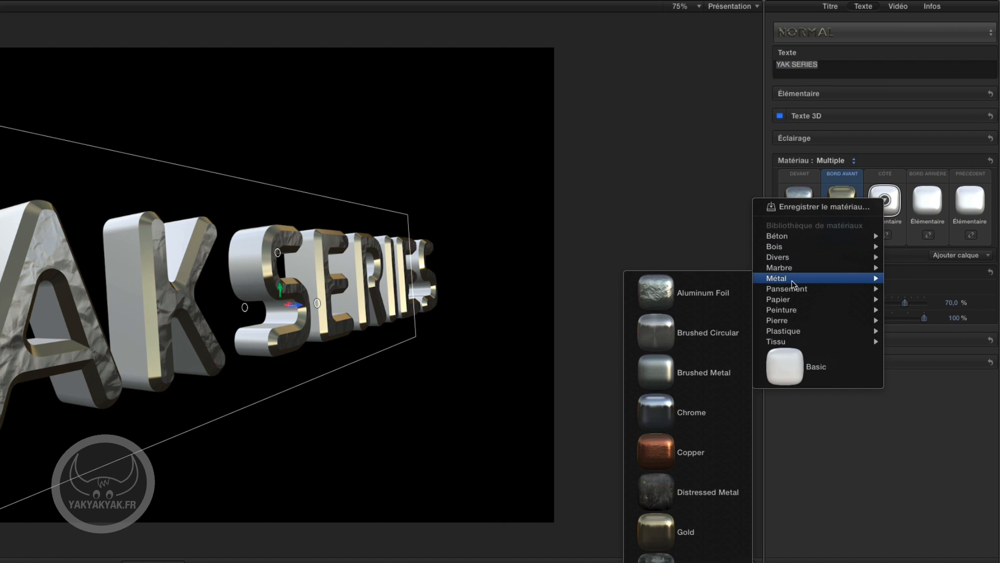
pyautogui.click(691, 454)
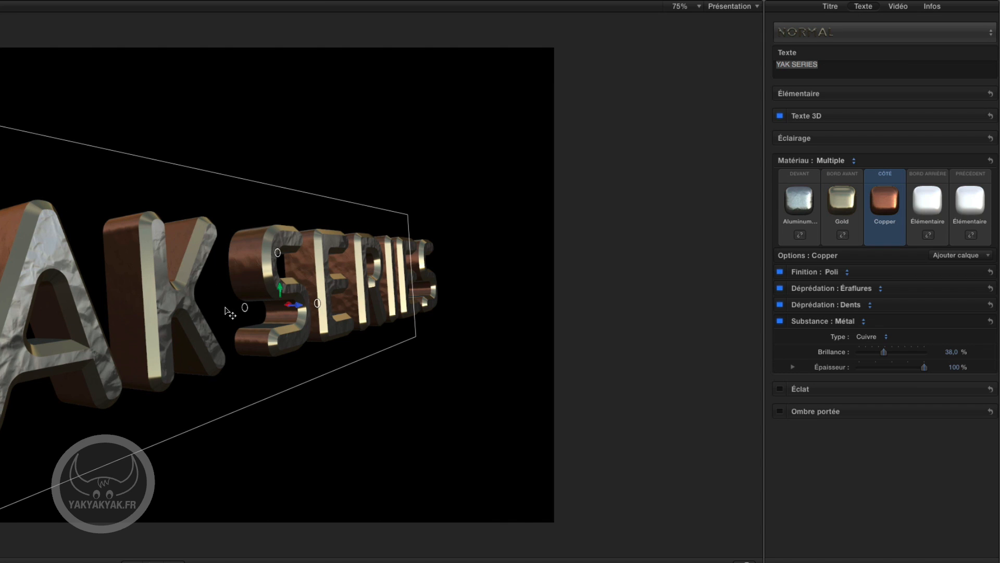
pyautogui.moveTo(219, 310); pyautogui.dragTo(417, 433)
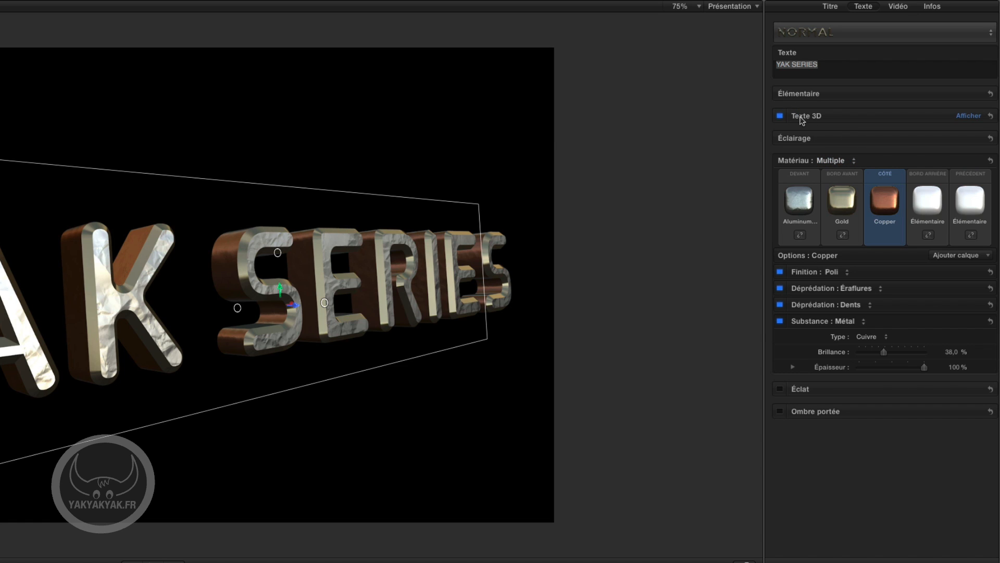
# Set the 3D text's Bord avant to Contour and link the Devant facet's material to the Copper of the Côté facet
pyautogui.click(968, 116)
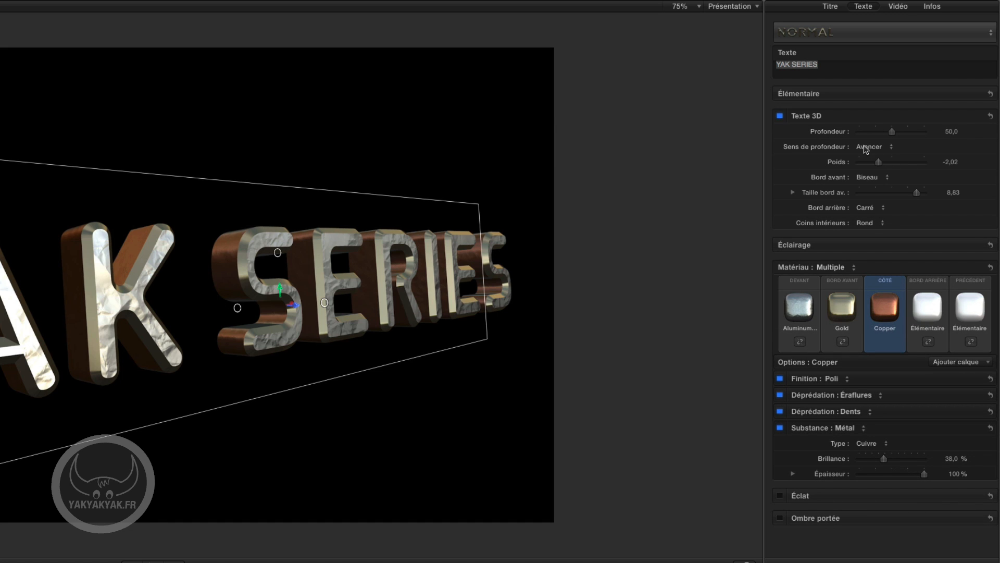
pyautogui.click(864, 181)
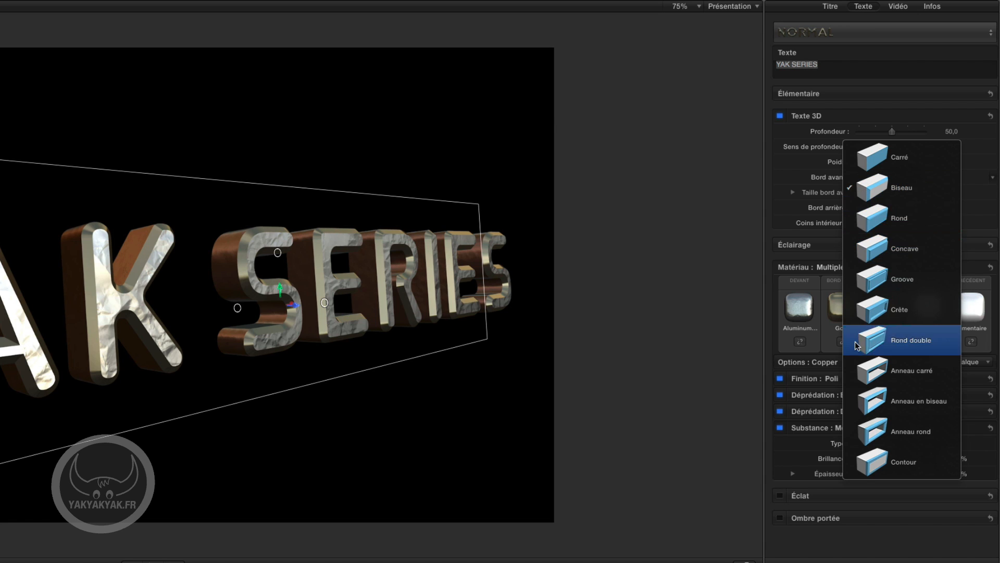
pyautogui.click(873, 468)
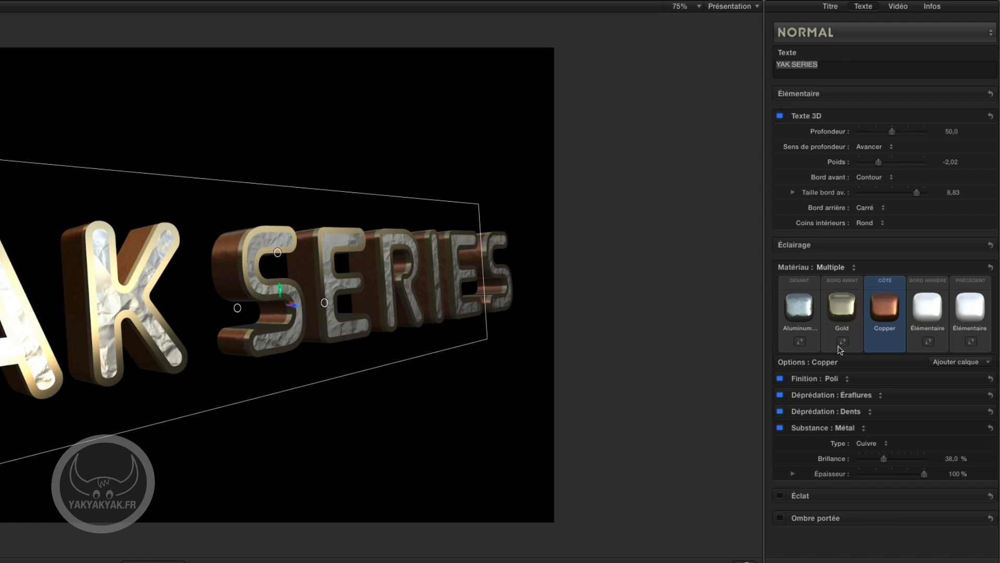
pyautogui.click(799, 342)
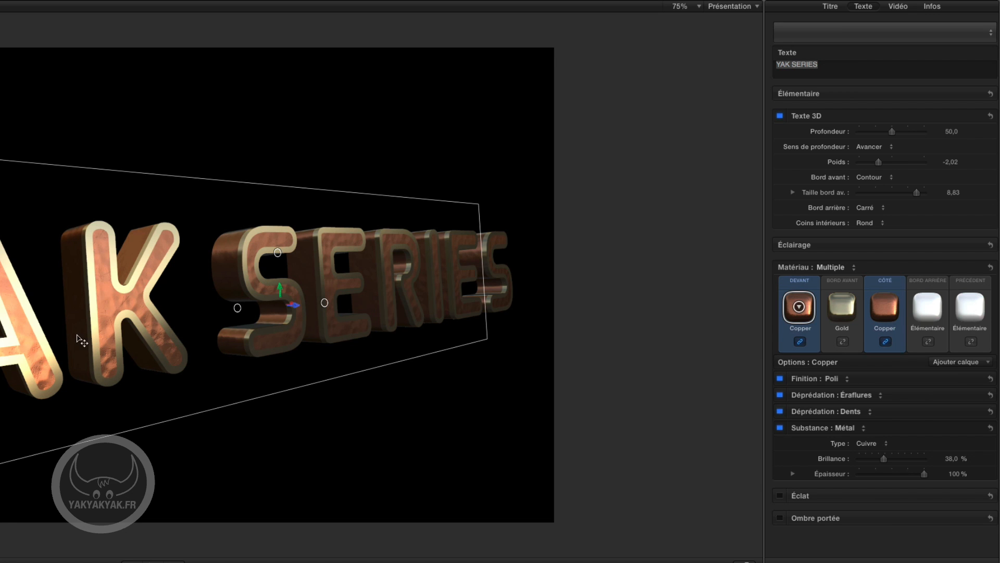